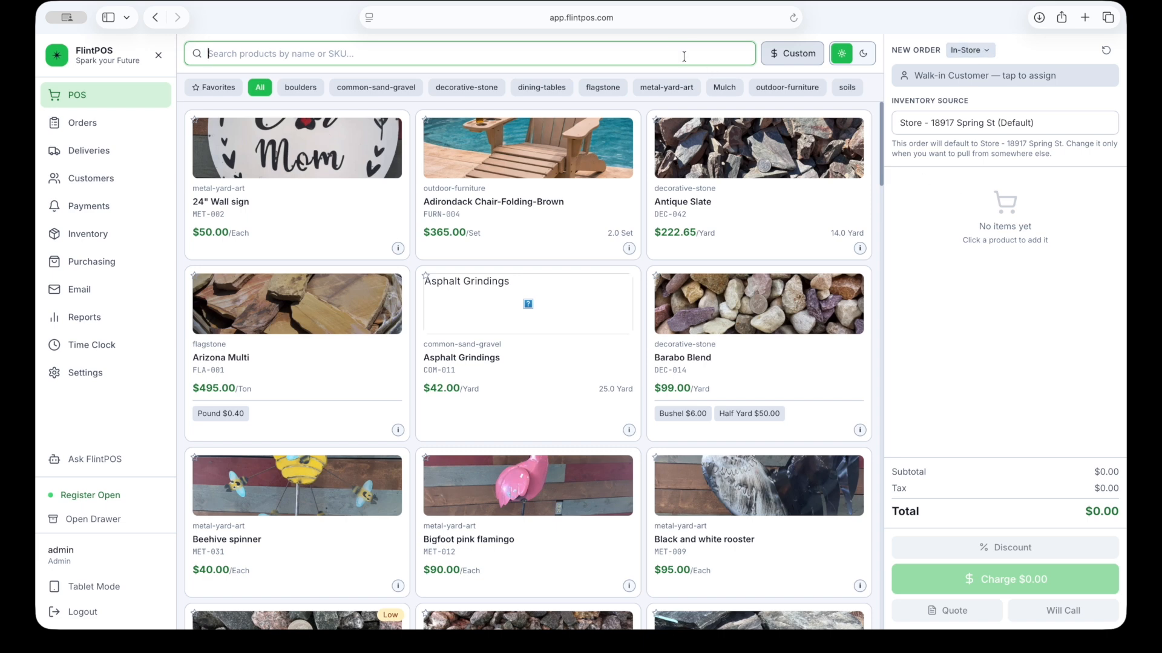
# Step: Look up Mason Sand's pricing and add one yard, bringing the order total to $49.58
pyautogui.write('mason ')
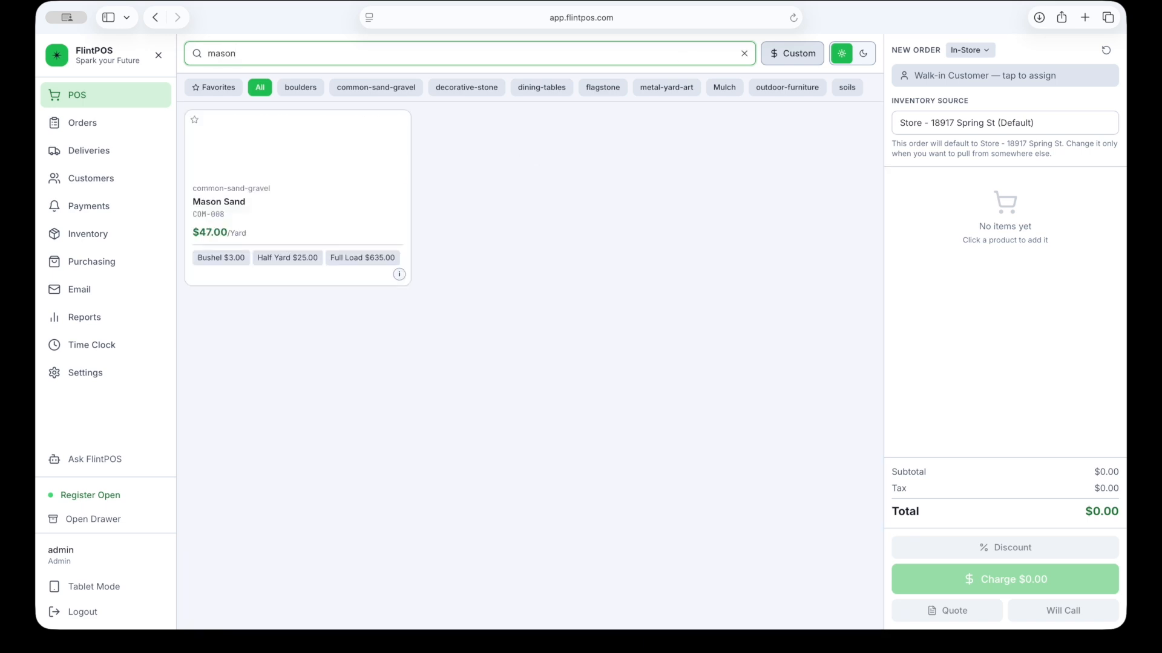
pyautogui.write('sand')
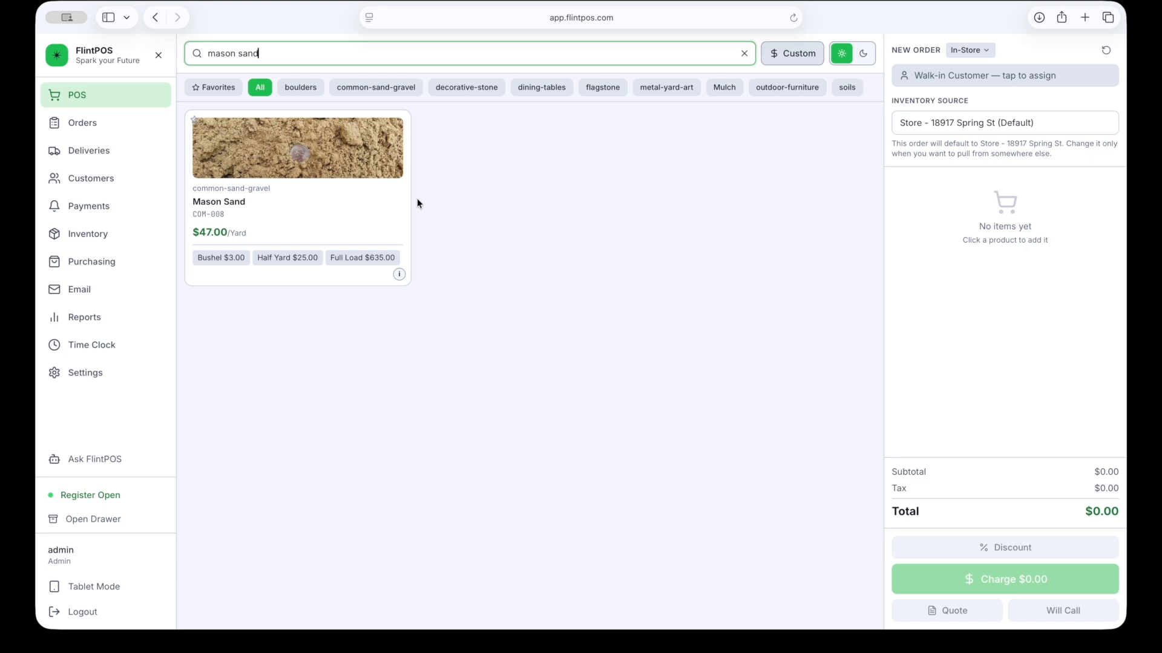
pyautogui.click(399, 276)
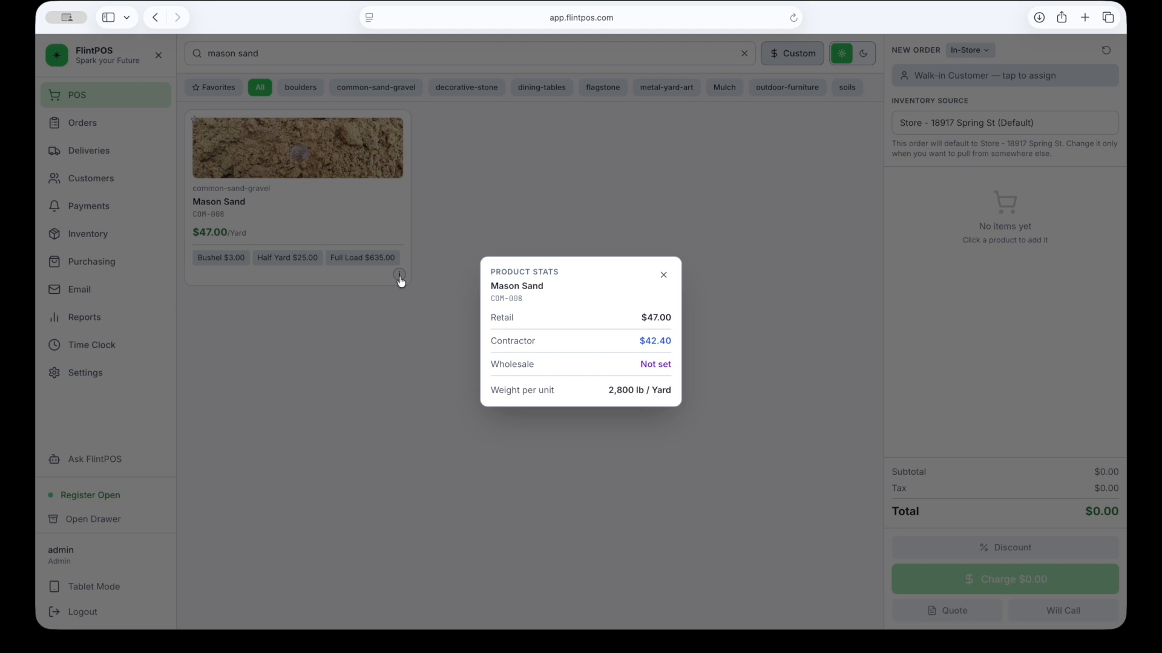
pyautogui.click(662, 276)
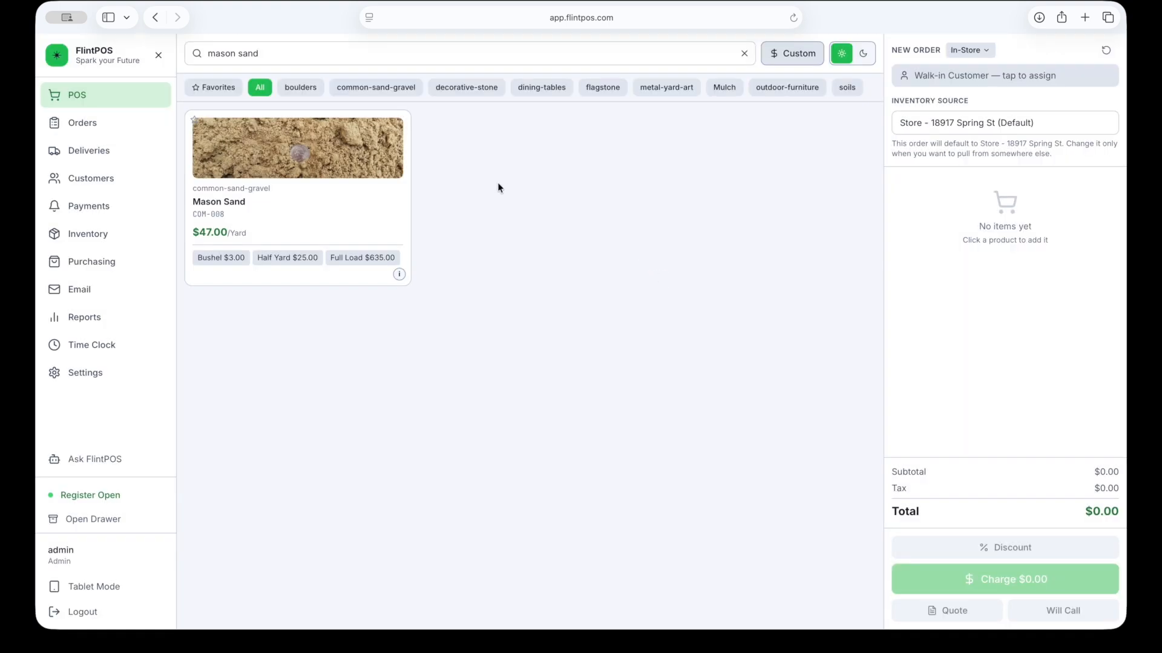
pyautogui.click(353, 152)
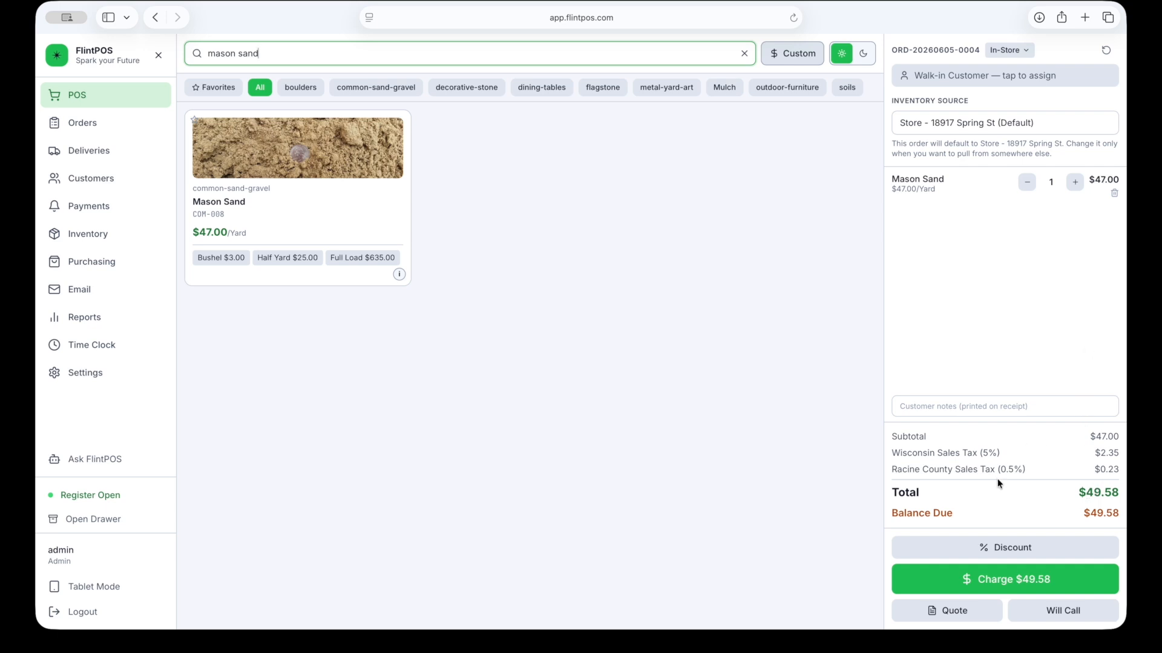
pyautogui.click(1009, 586)
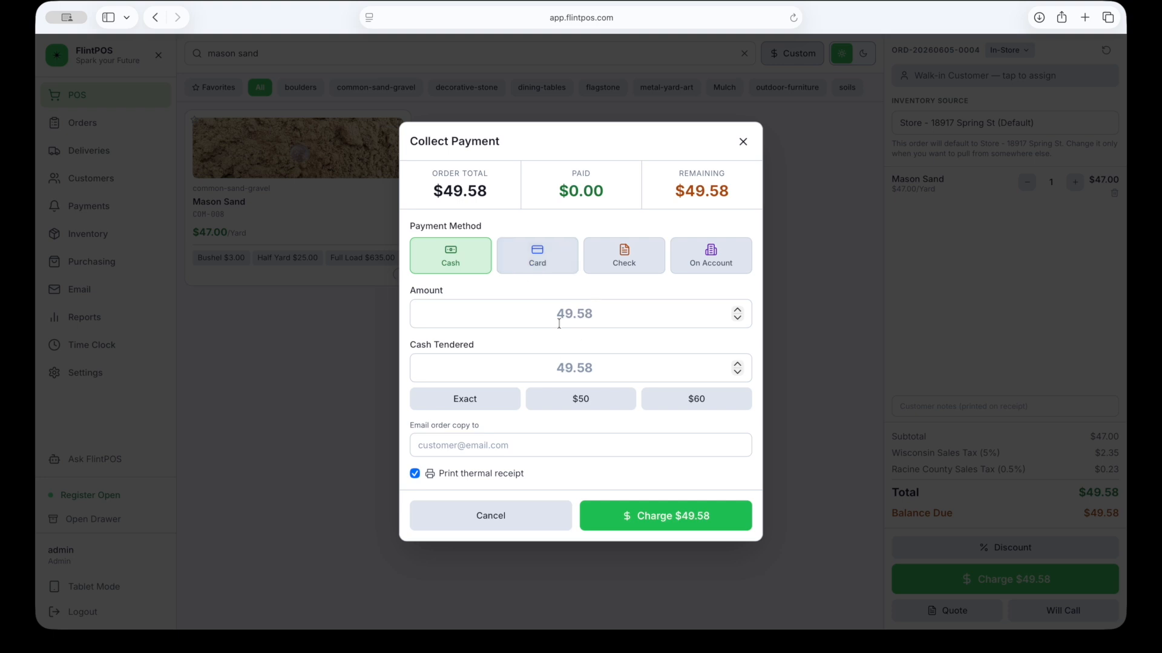
pyautogui.click(565, 371)
pyautogui.write('2')
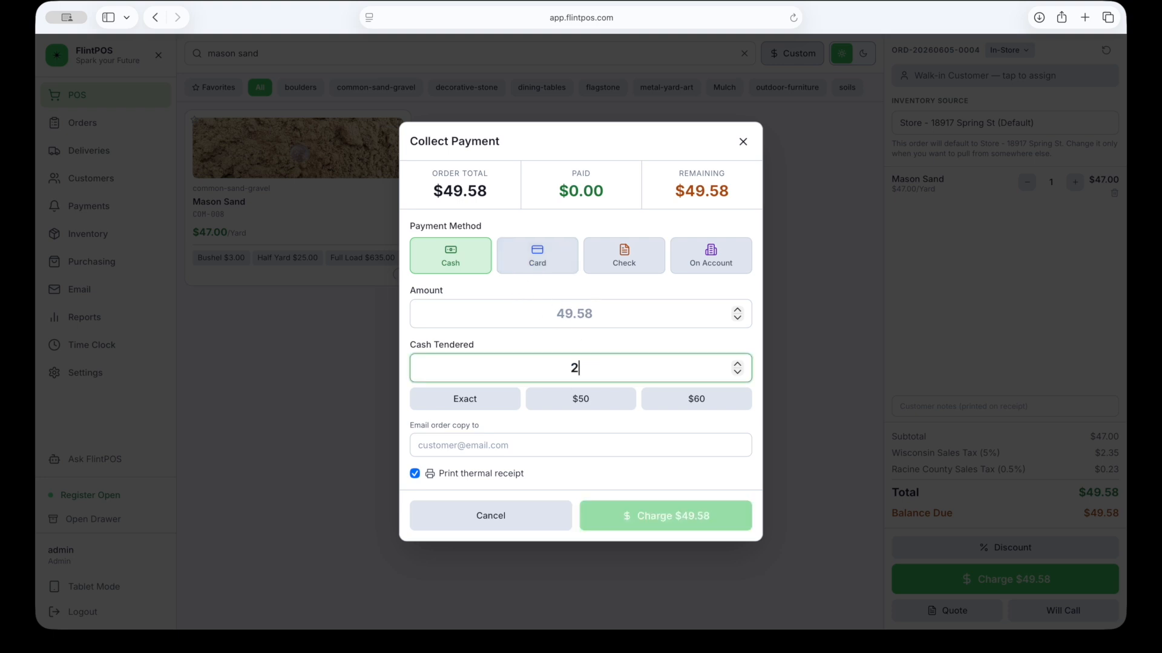
pyautogui.click(565, 325)
pyautogui.write('20')
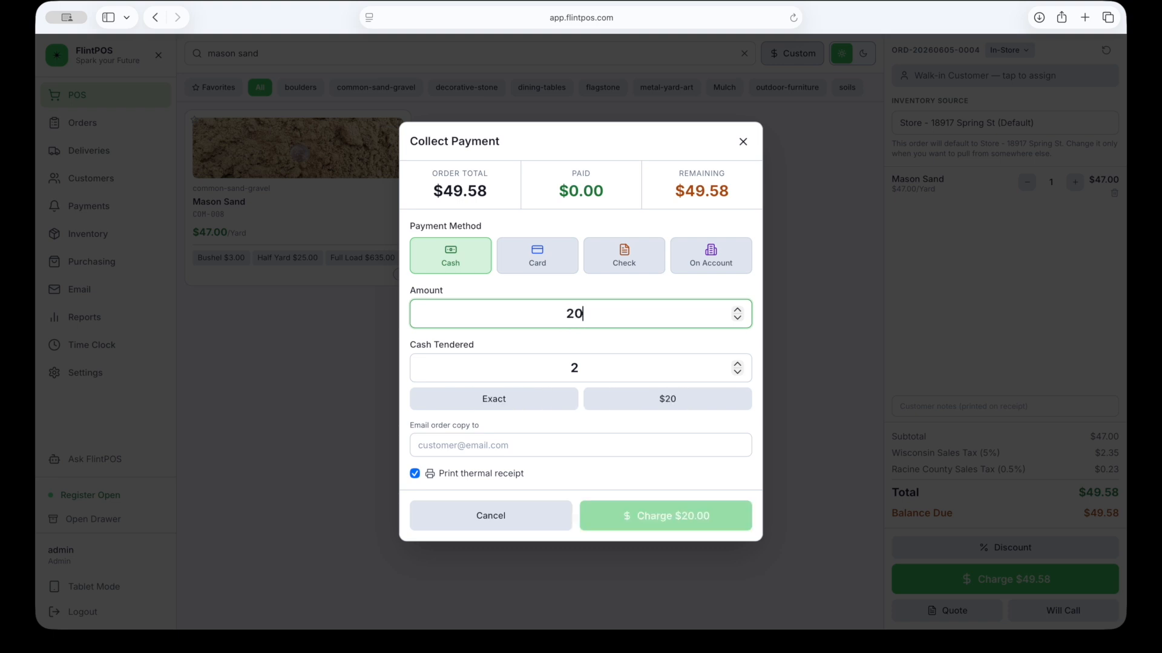
pyautogui.click(577, 369)
pyautogui.press('BackSpace')
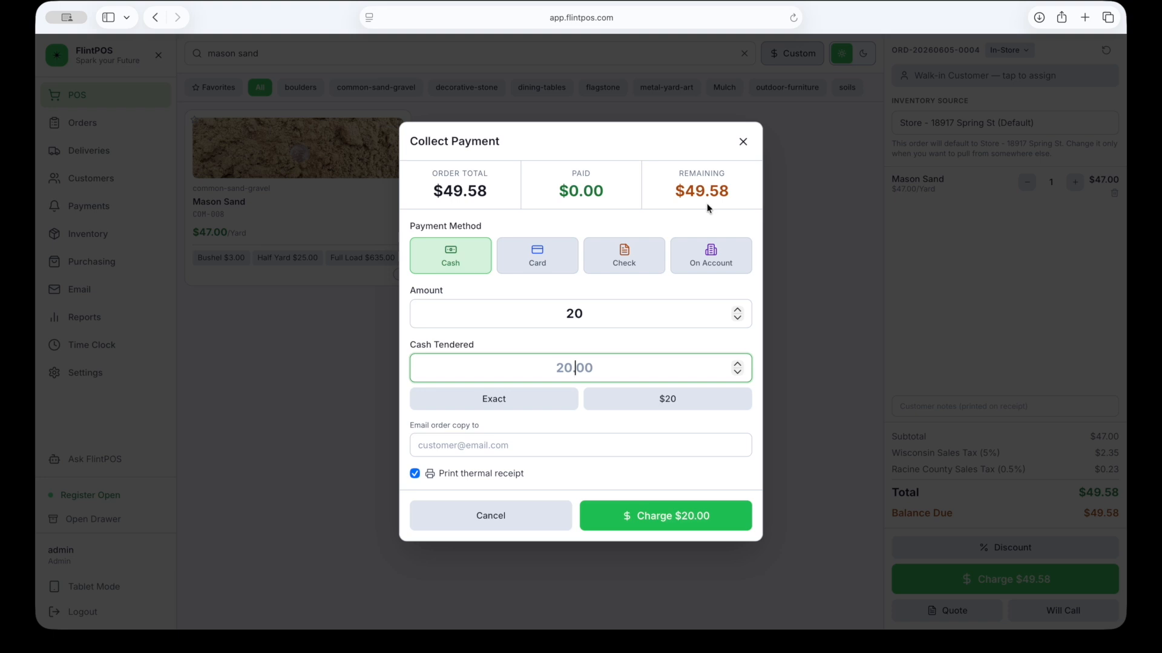
pyautogui.click(508, 515)
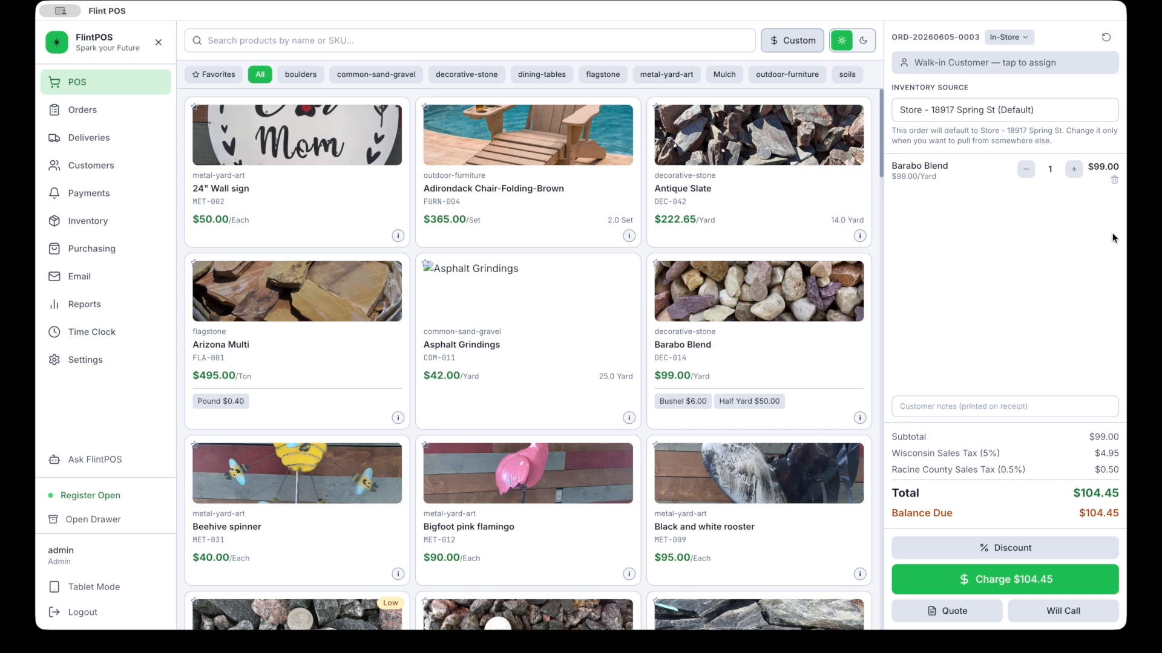
# Step: Swap Barabo Blend for one Antique Slate and change the order type to Delivery
pyautogui.click(1115, 186)
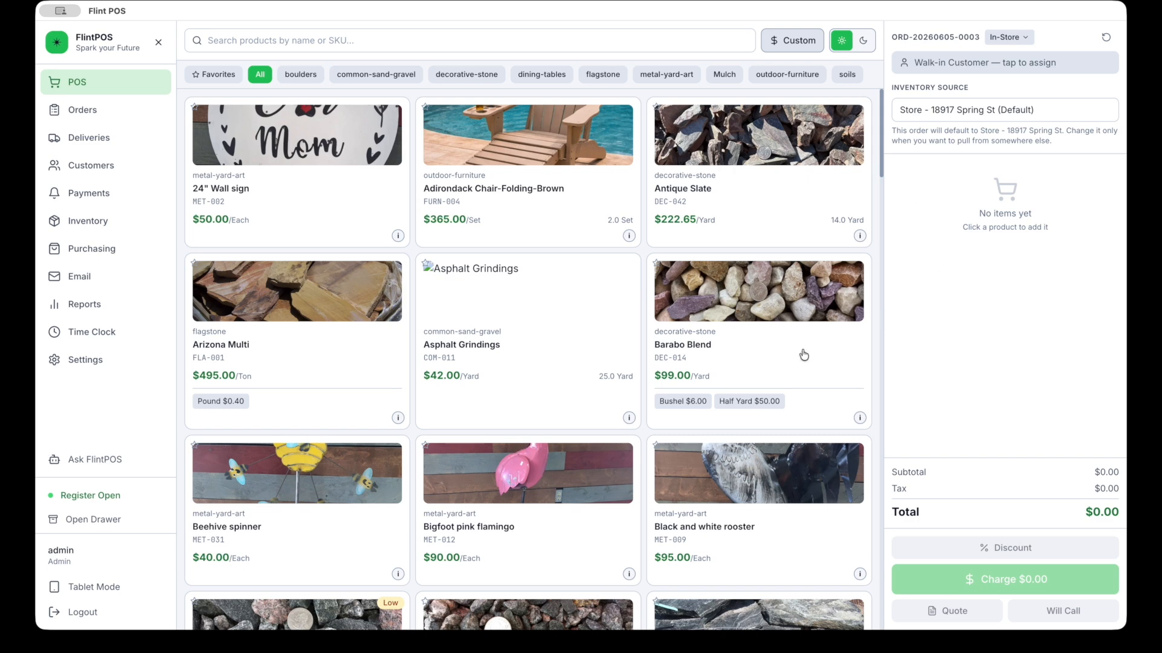
pyautogui.click(784, 138)
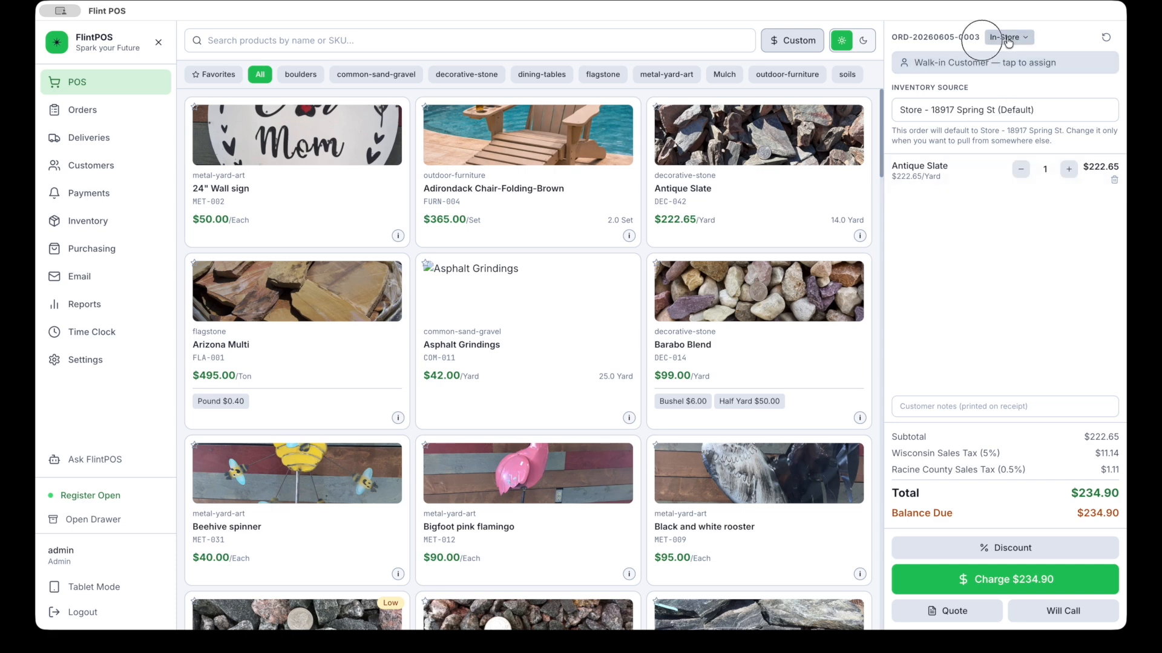
pyautogui.click(1008, 39)
pyautogui.click(1007, 81)
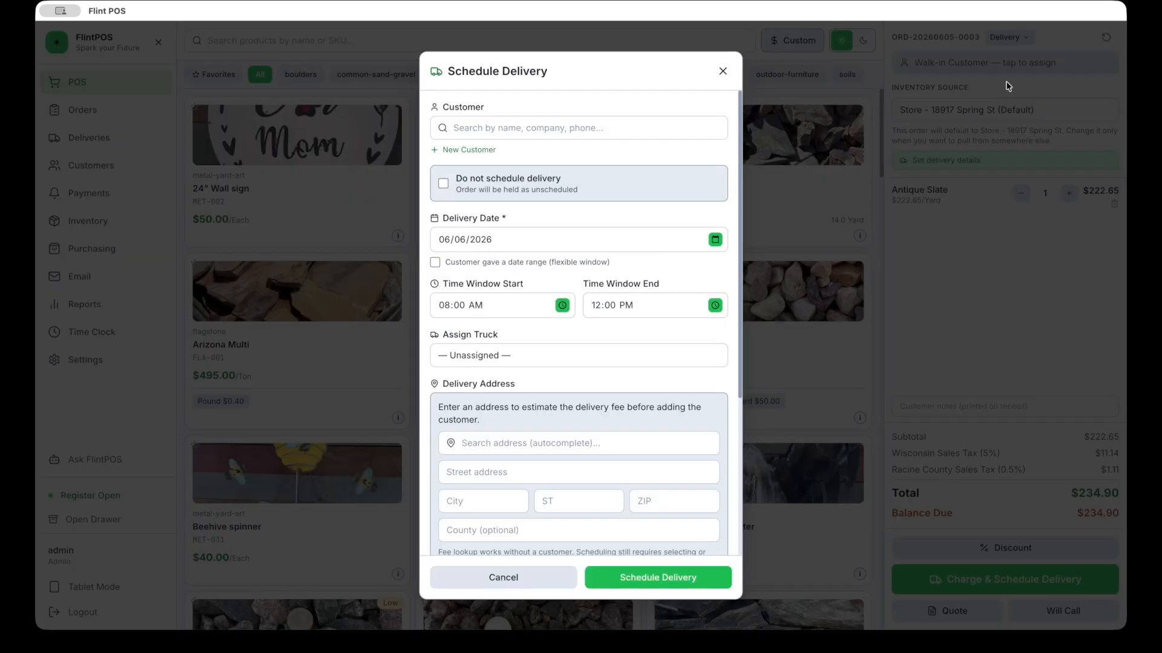
# Step: Start a new delivery customer and enter the customer's name
pyautogui.click(508, 133)
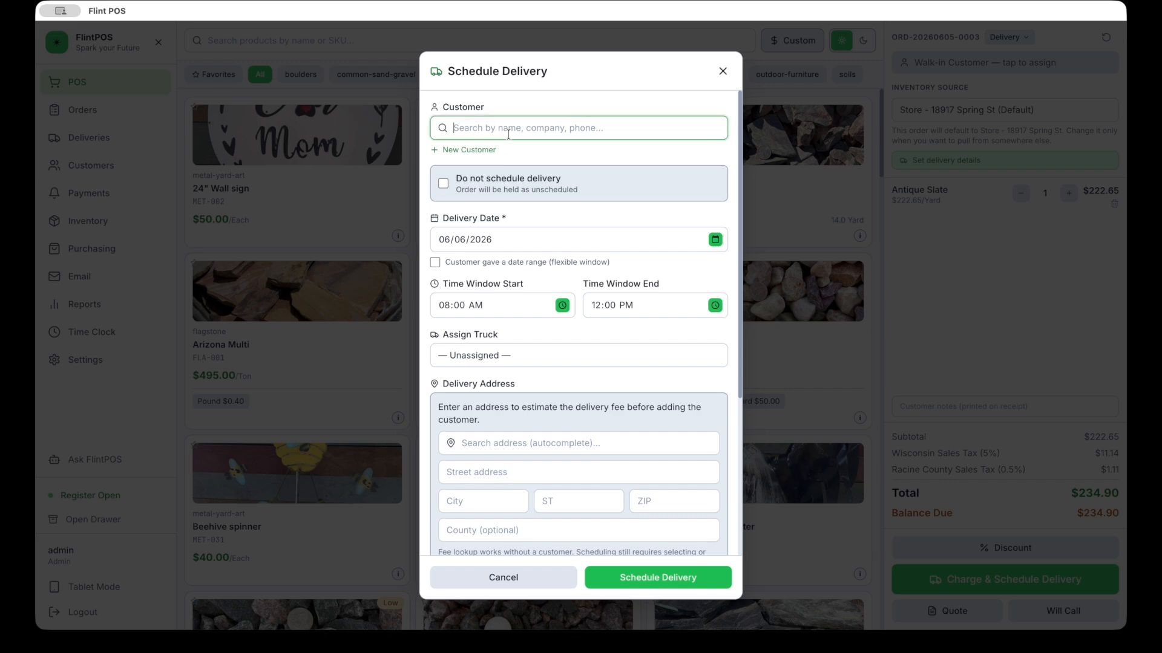
pyautogui.click(479, 150)
pyautogui.click(478, 192)
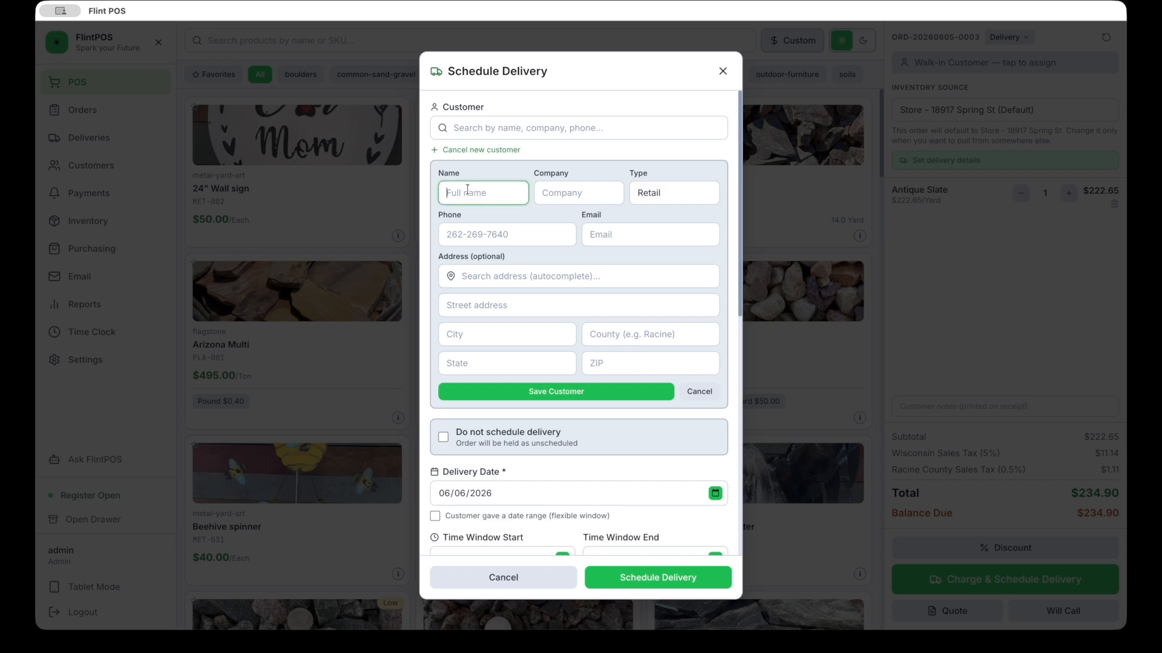
pyautogui.write('Demo')
# Step: Paste the customer's street address and accept the matching suggestion to fill the address fields
pyautogui.click(568, 281)
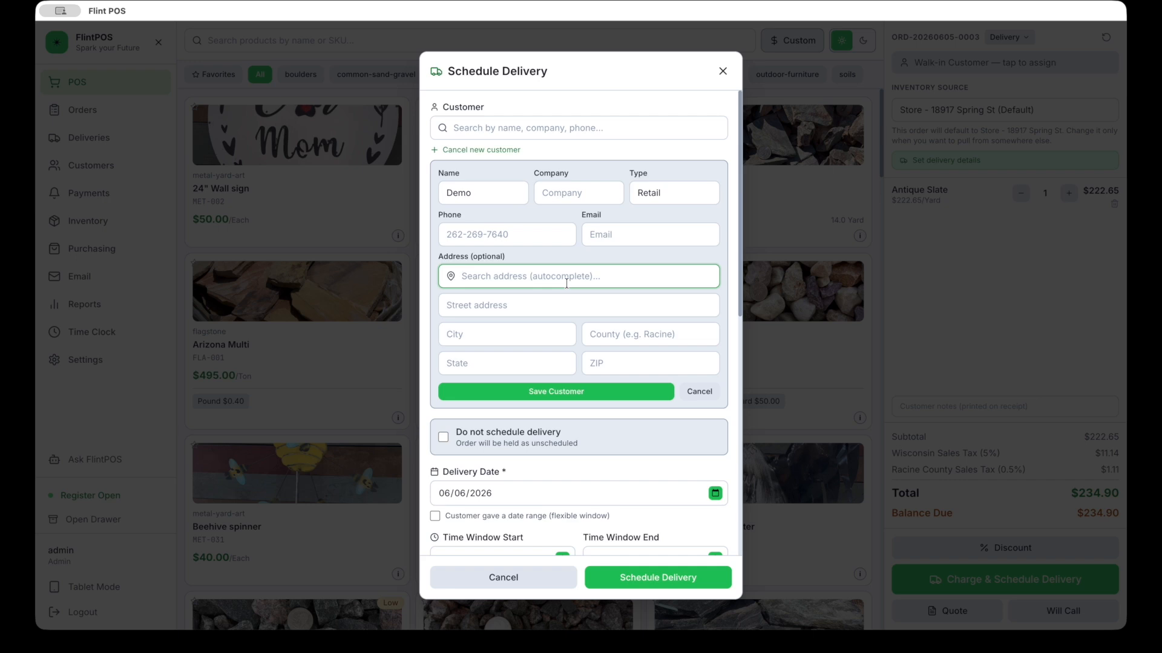
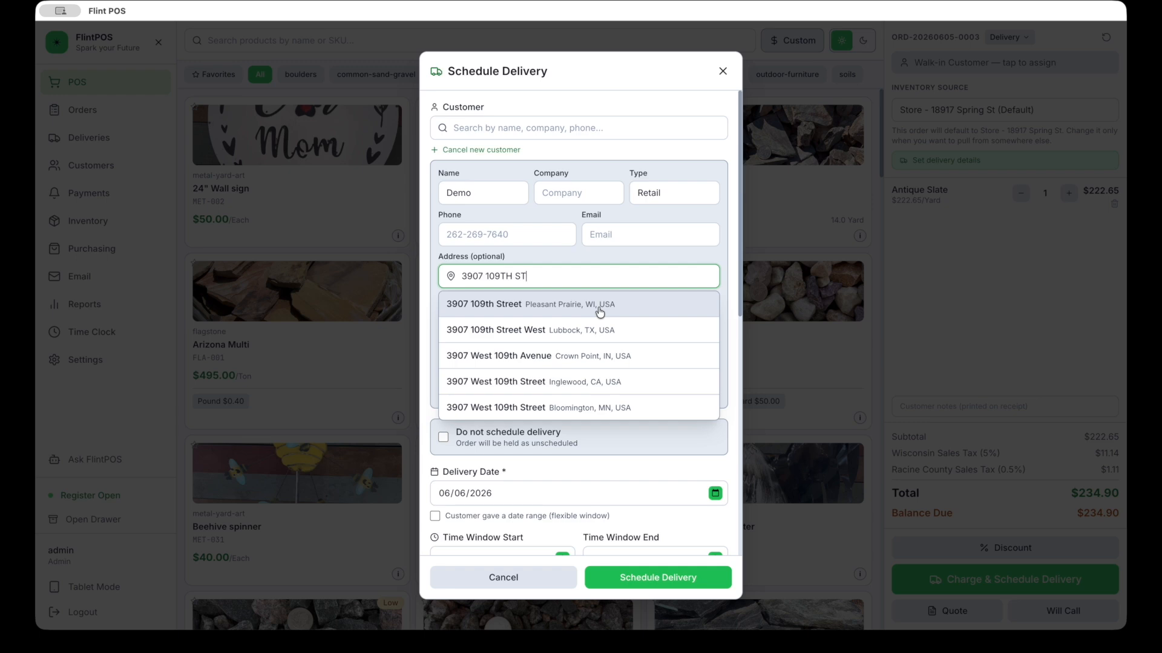
pyautogui.click(600, 312)
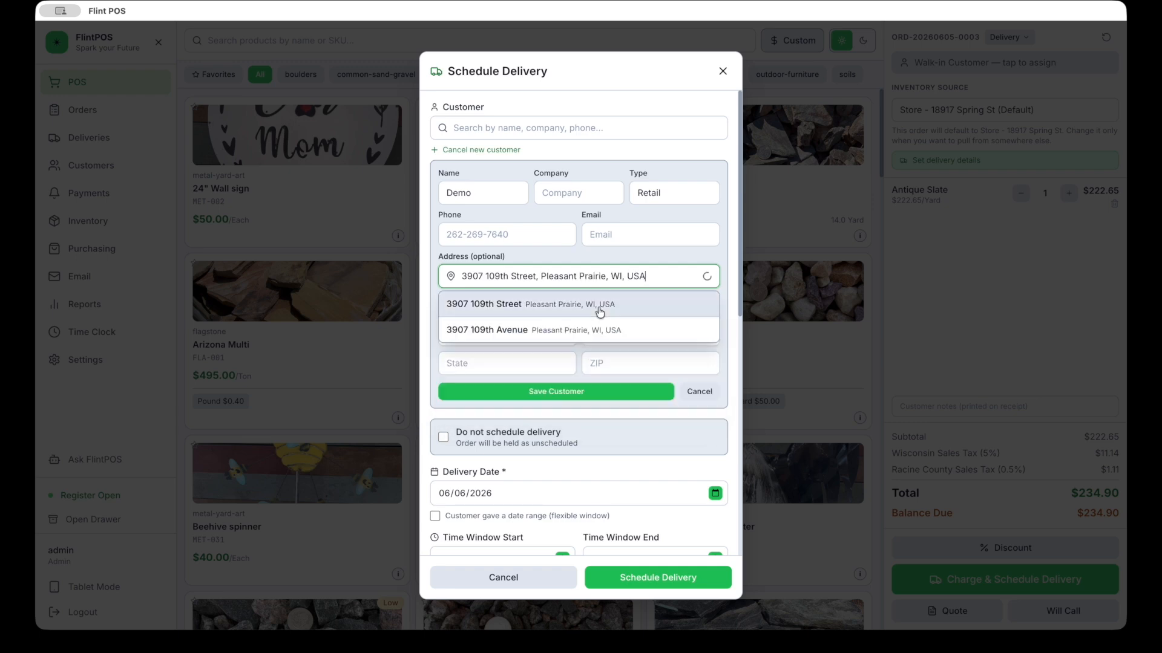
pyautogui.click(525, 300)
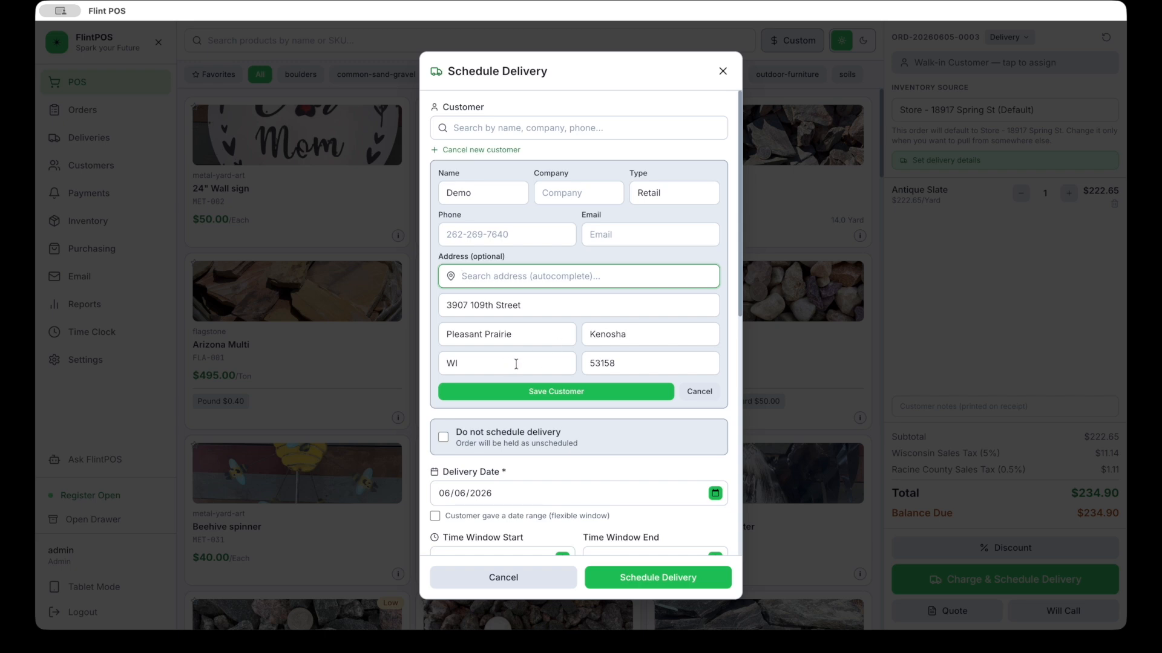
pyautogui.scroll(-1, 590, 330)
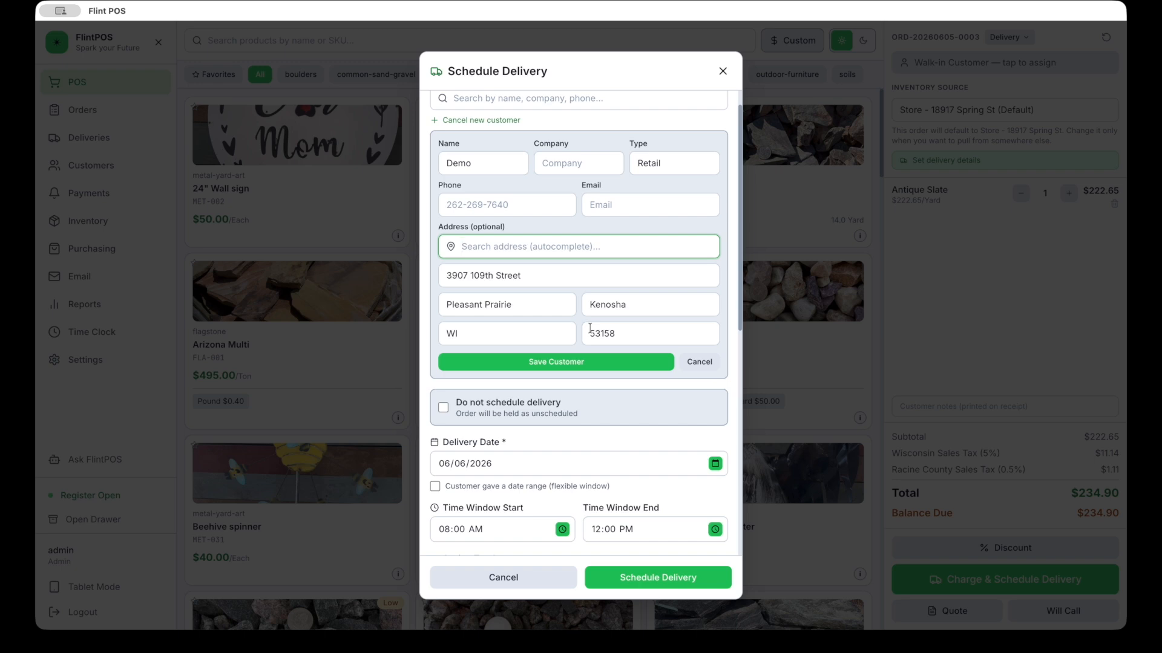
pyautogui.scroll(-2, 590, 327)
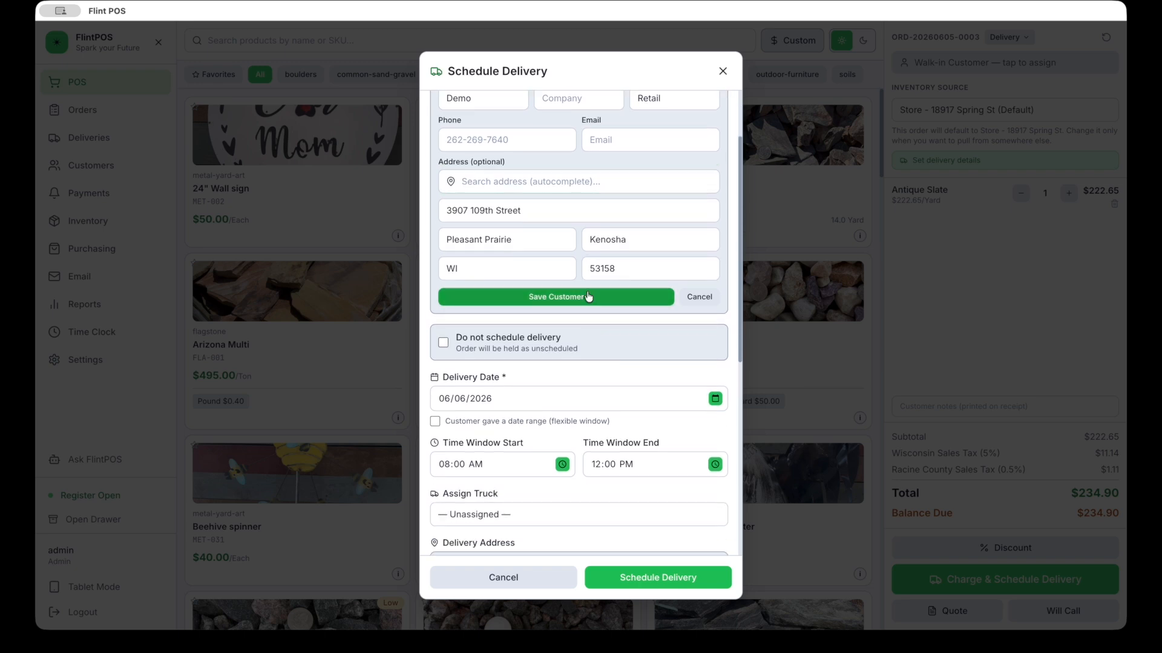
# Step: Save the new customer to the delivery order and review the delivery form
pyautogui.click(588, 296)
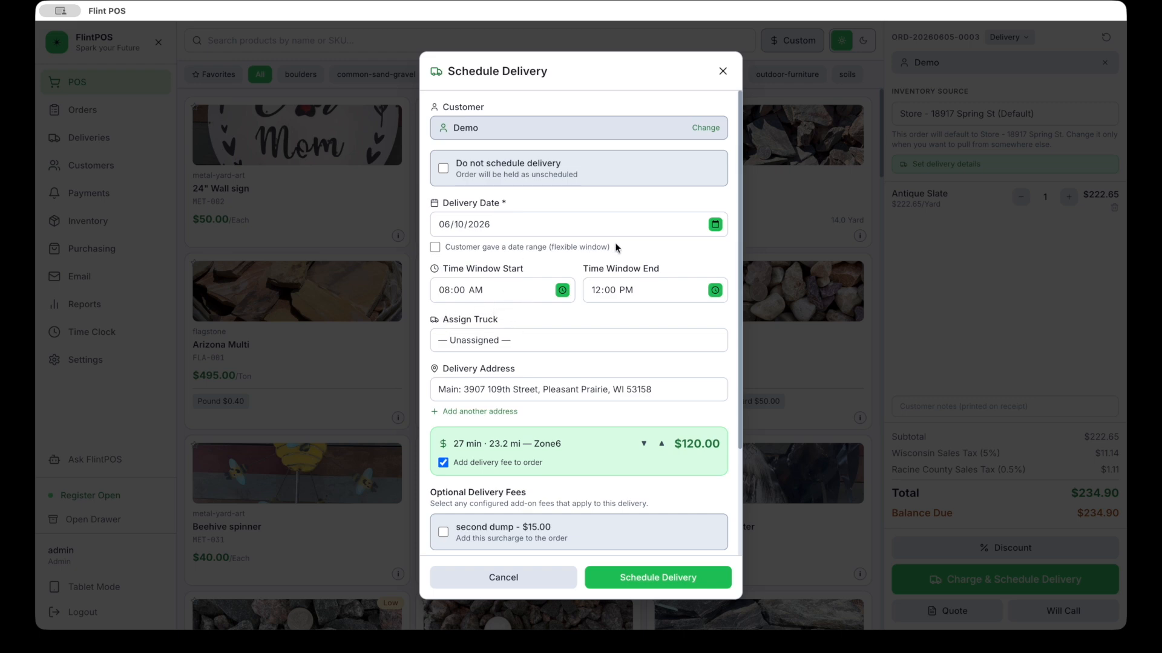
pyautogui.scroll(-1, 683, 306)
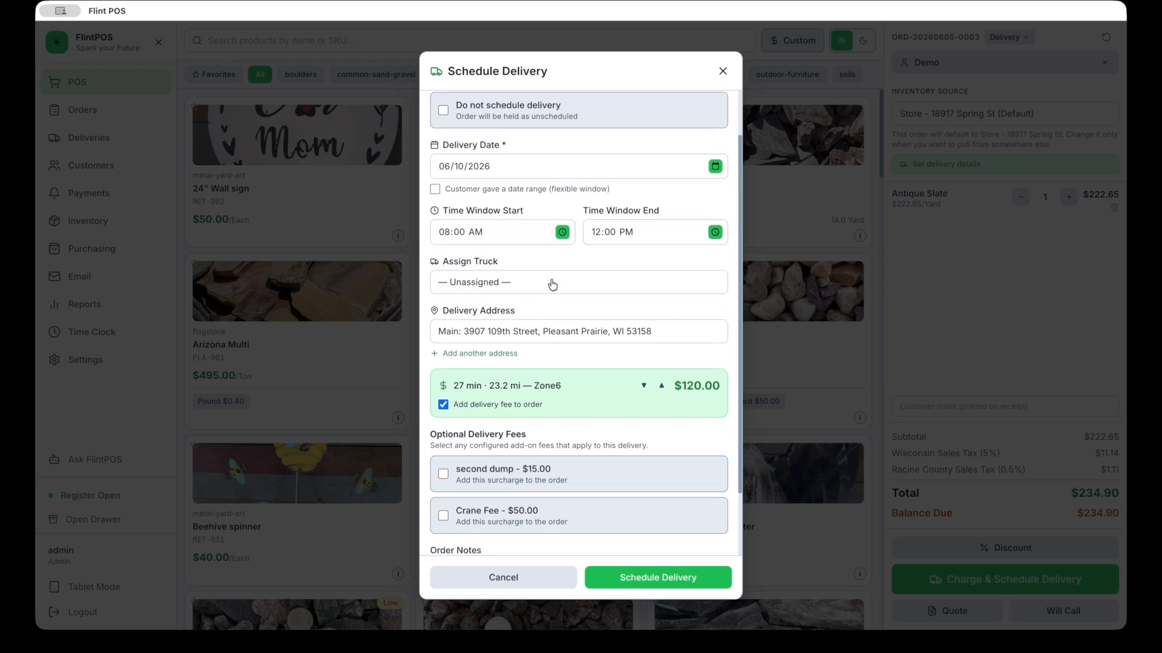
pyautogui.scroll(-1, 552, 284)
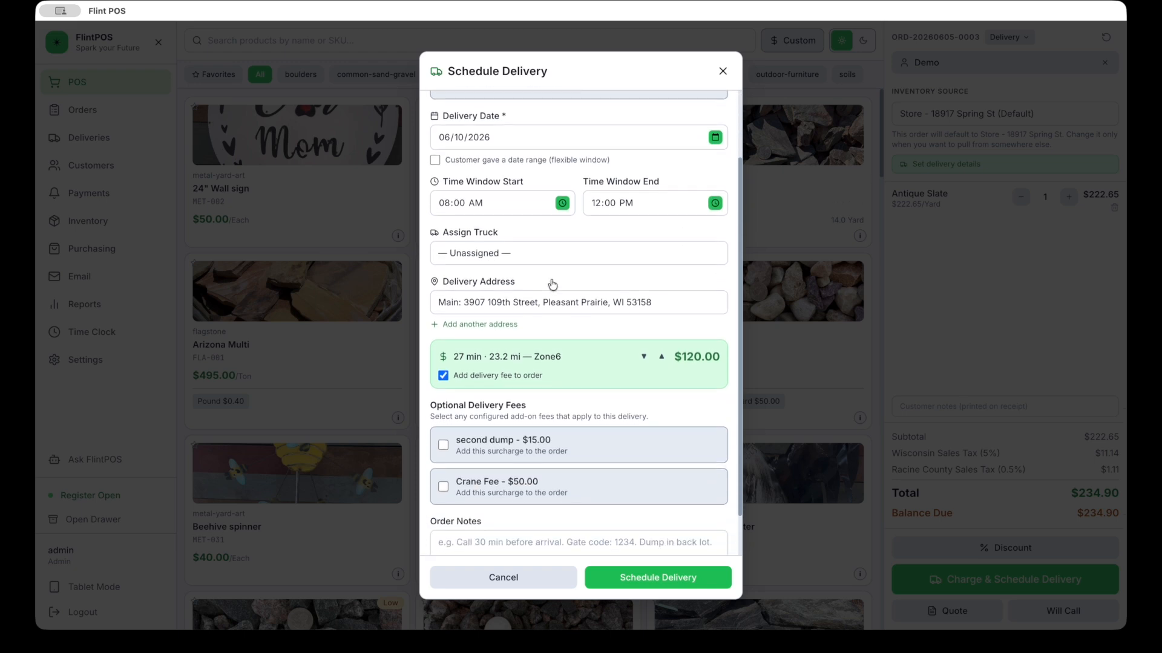
pyautogui.scroll(-1, 548, 229)
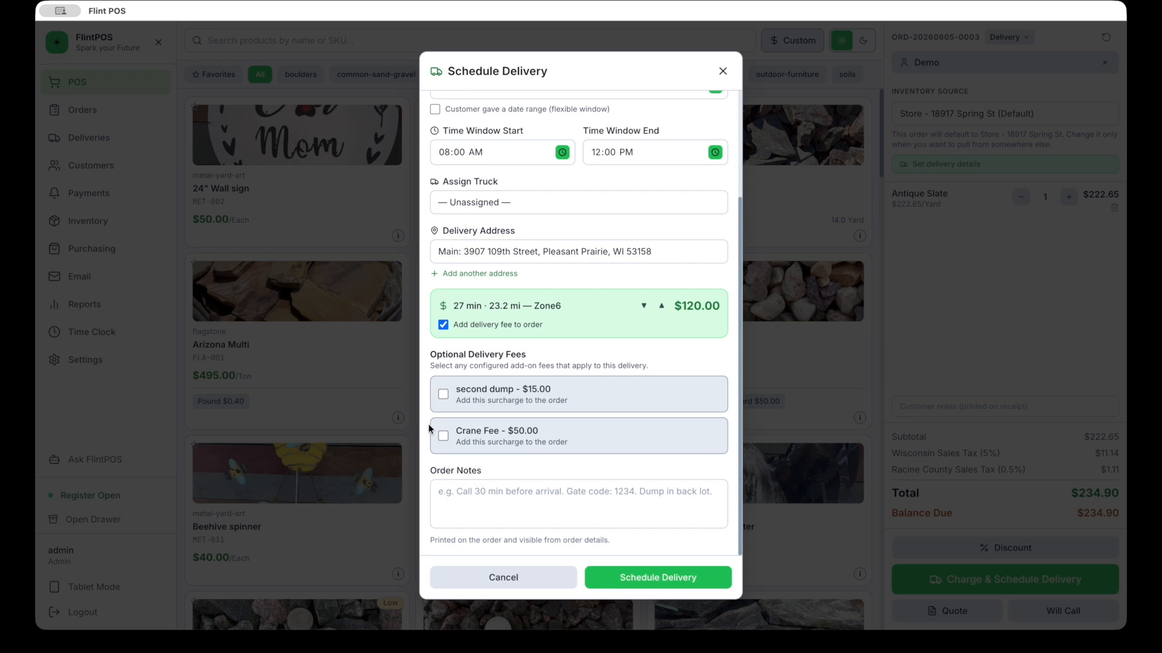
# Step: Add the order note 'dump by cone', correcting the 'dumo' typo
pyautogui.click(515, 502)
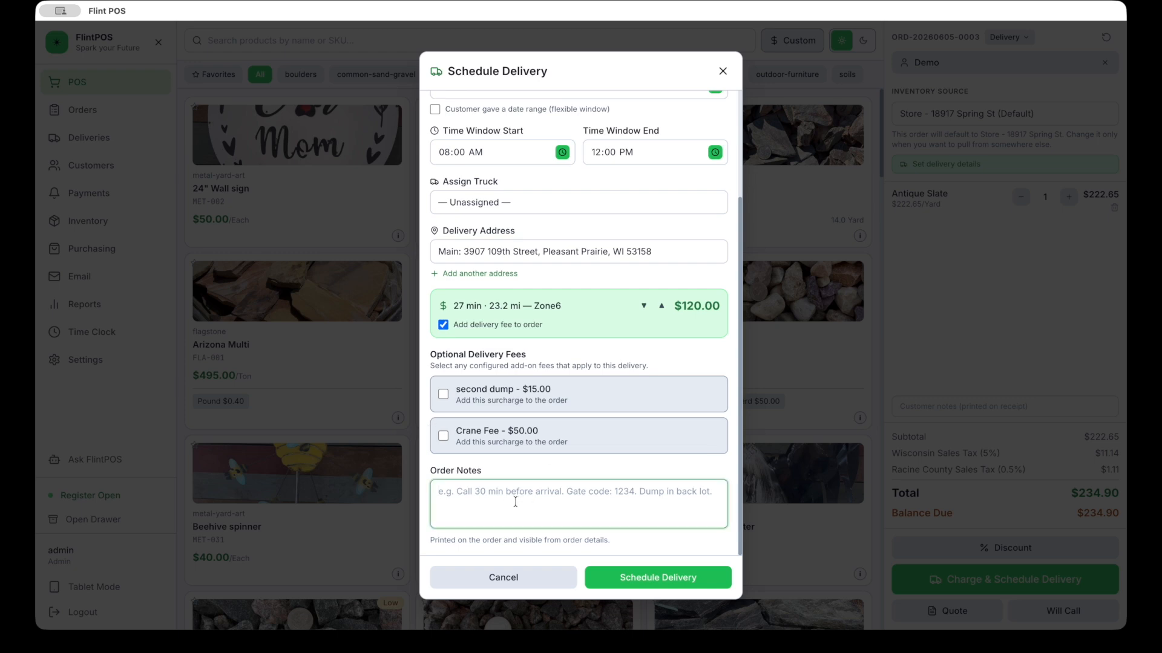
pyautogui.click(480, 500)
pyautogui.write('dumo by cone')
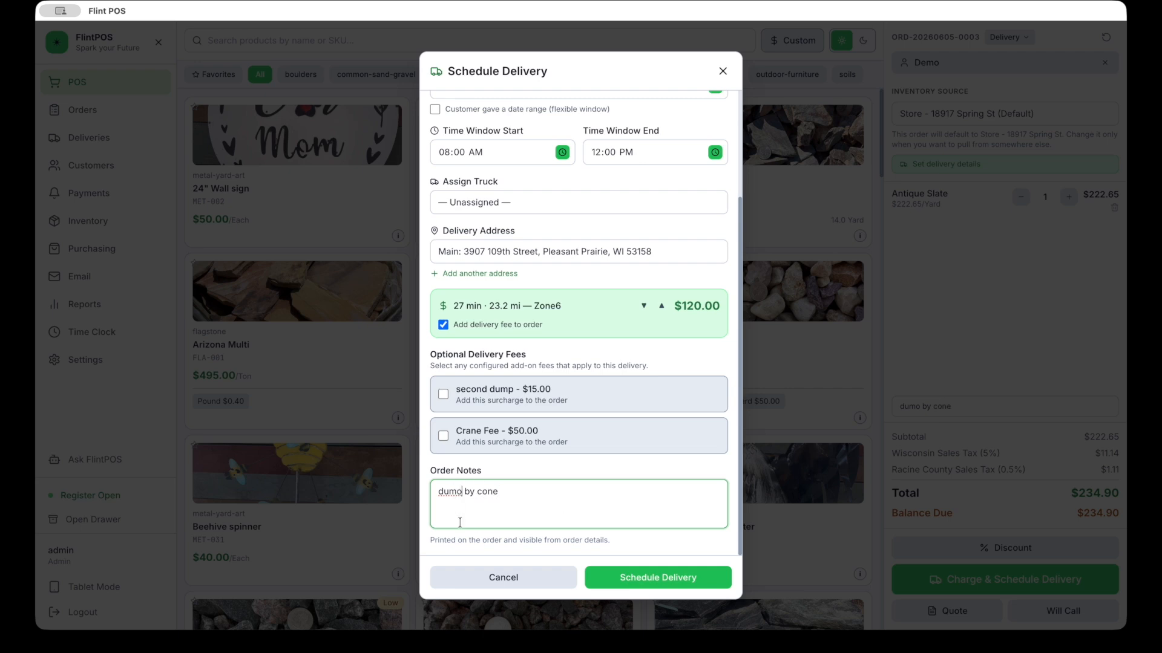
pyautogui.click(461, 492)
pyautogui.press('BackSpace')
pyautogui.write('p')
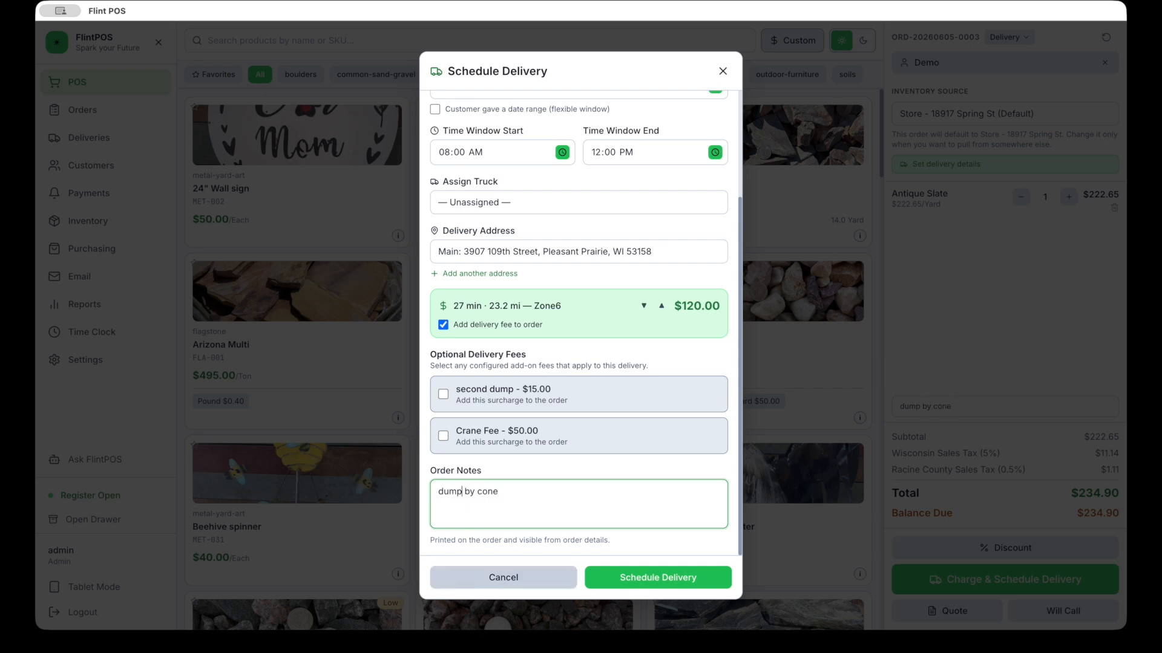
# Step: Schedule the delivery with the $120.00 Zone6 fee for $361.50 and check the delivery address
pyautogui.click(654, 580)
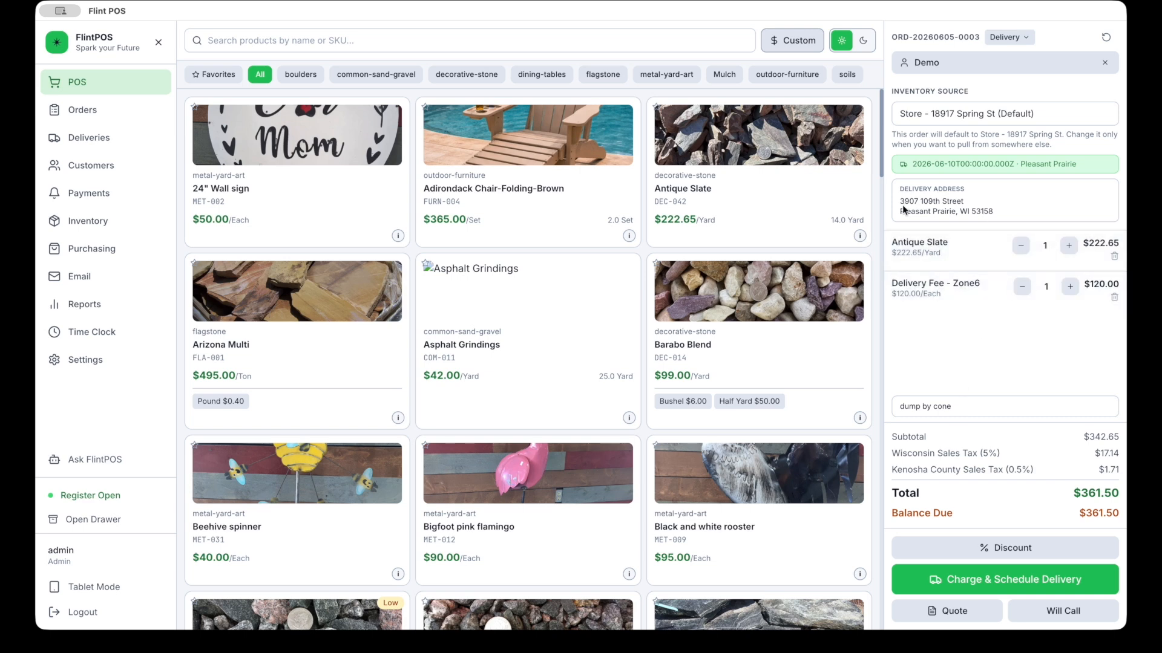
pyautogui.moveTo(896, 200); pyautogui.dragTo(967, 204)
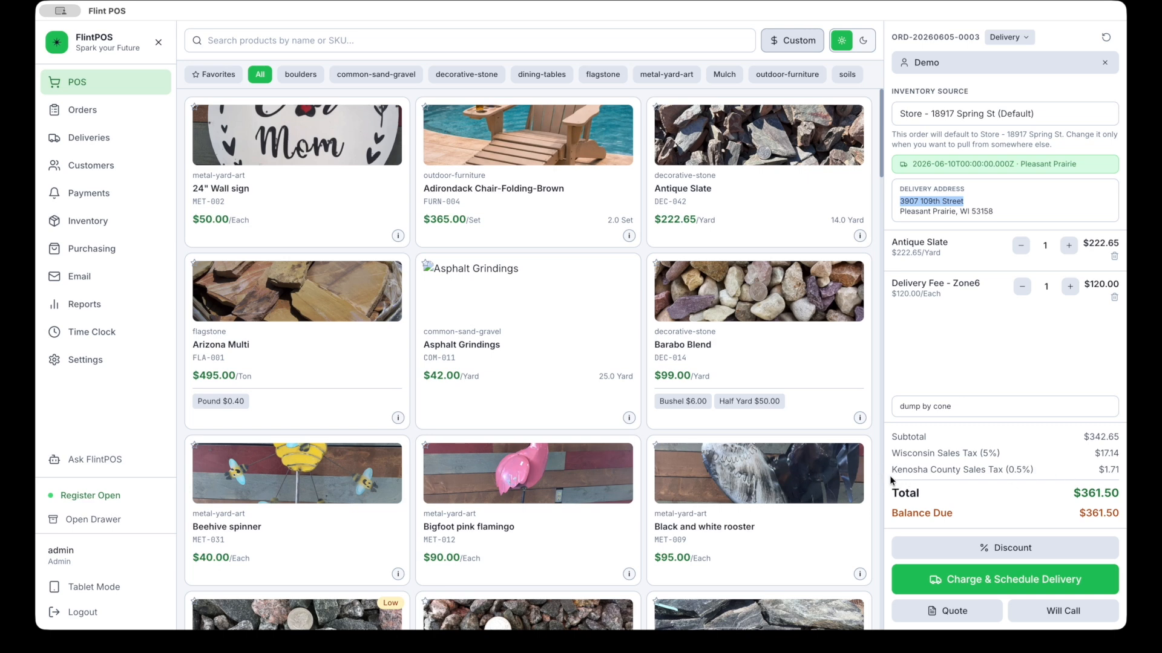
pyautogui.click(978, 475)
pyautogui.click(1039, 582)
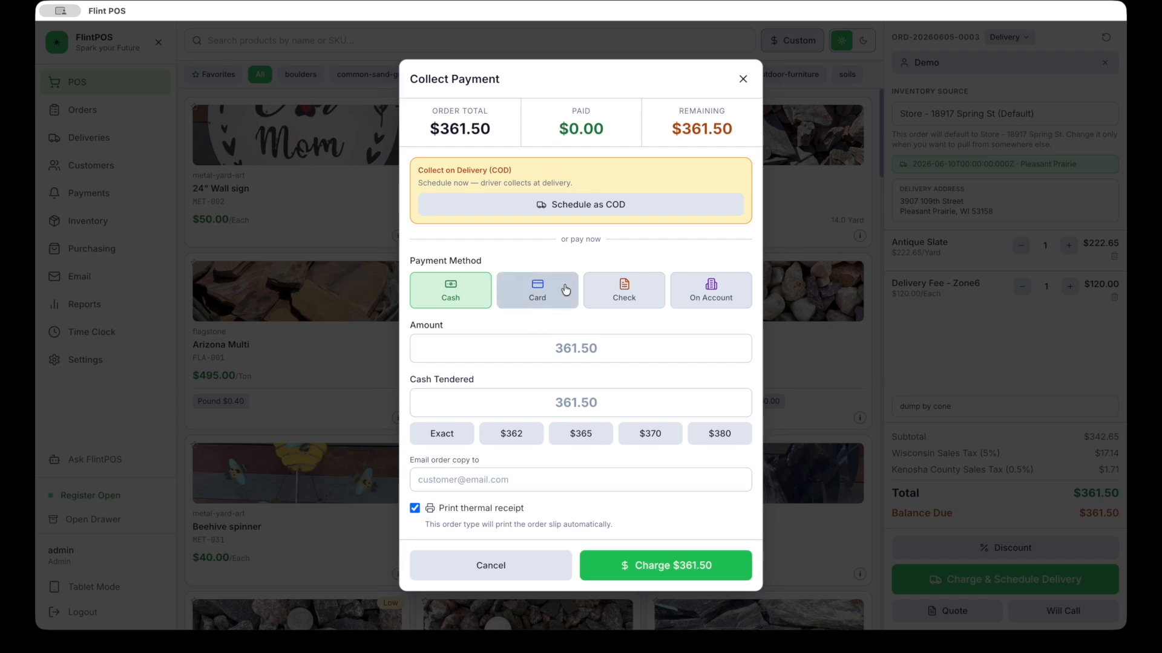
pyautogui.click(521, 577)
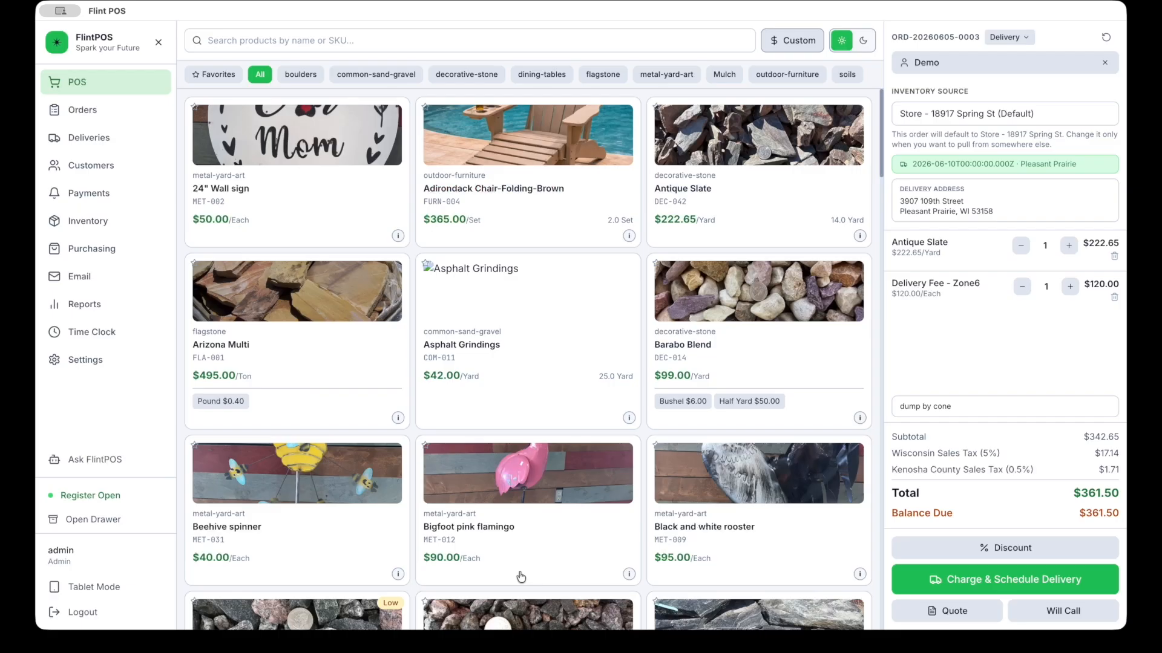
# Step: Open Reports and switch to the Tax Summary report for 05/01/2026–05/31/2026
pyautogui.click(1106, 39)
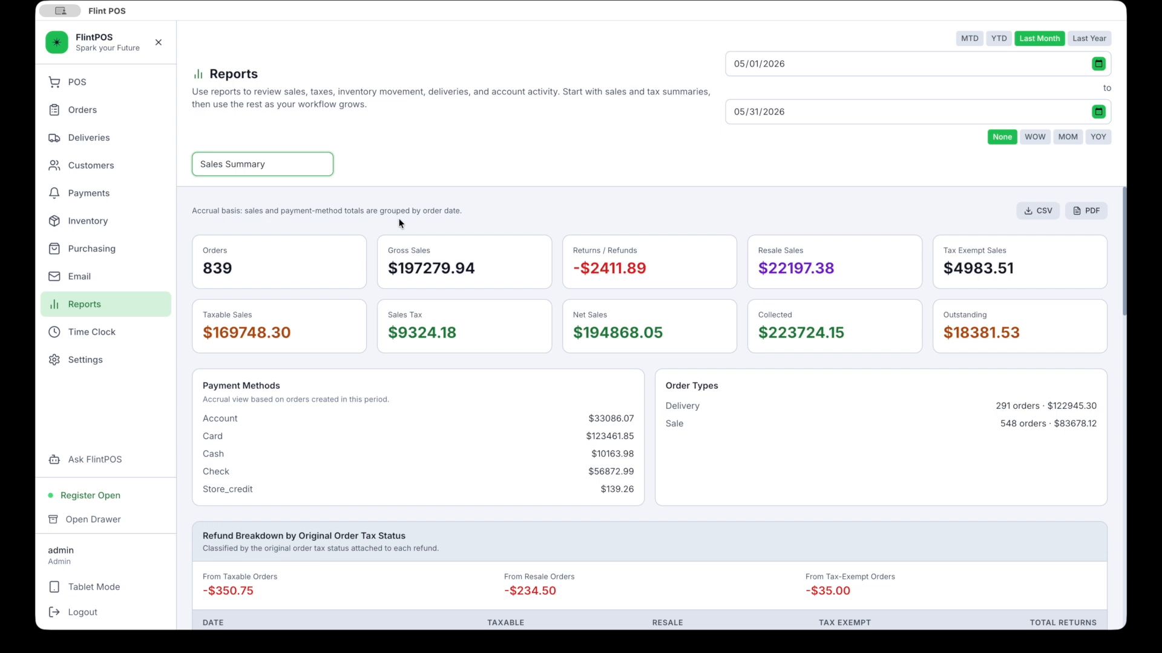
pyautogui.click(285, 167)
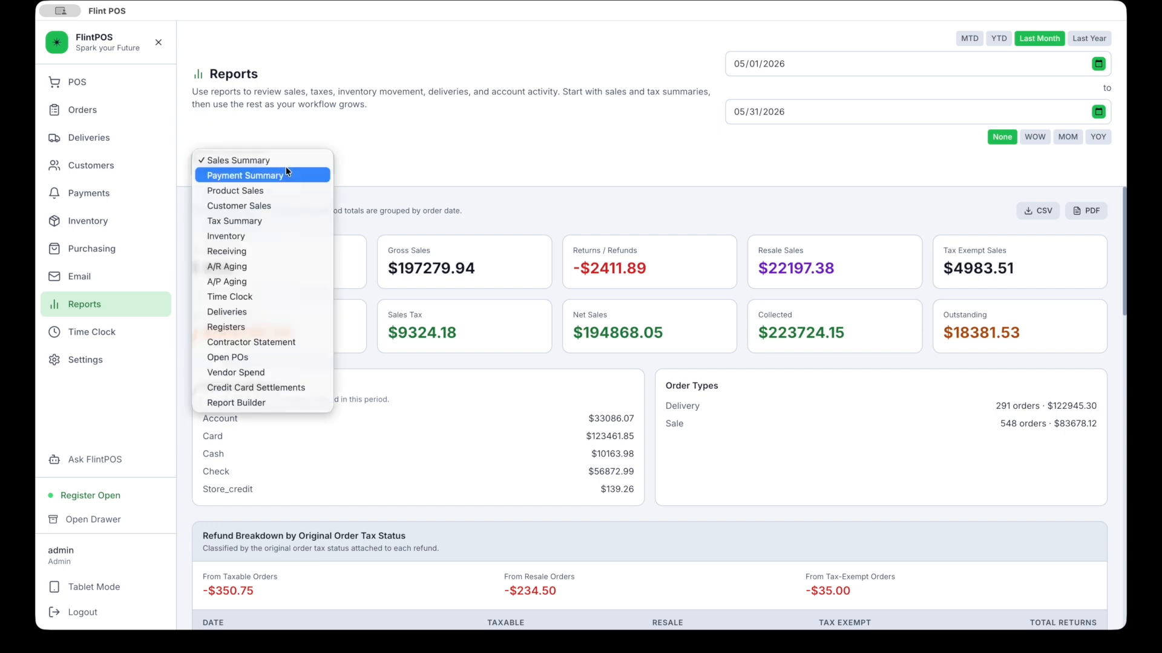
pyautogui.click(259, 222)
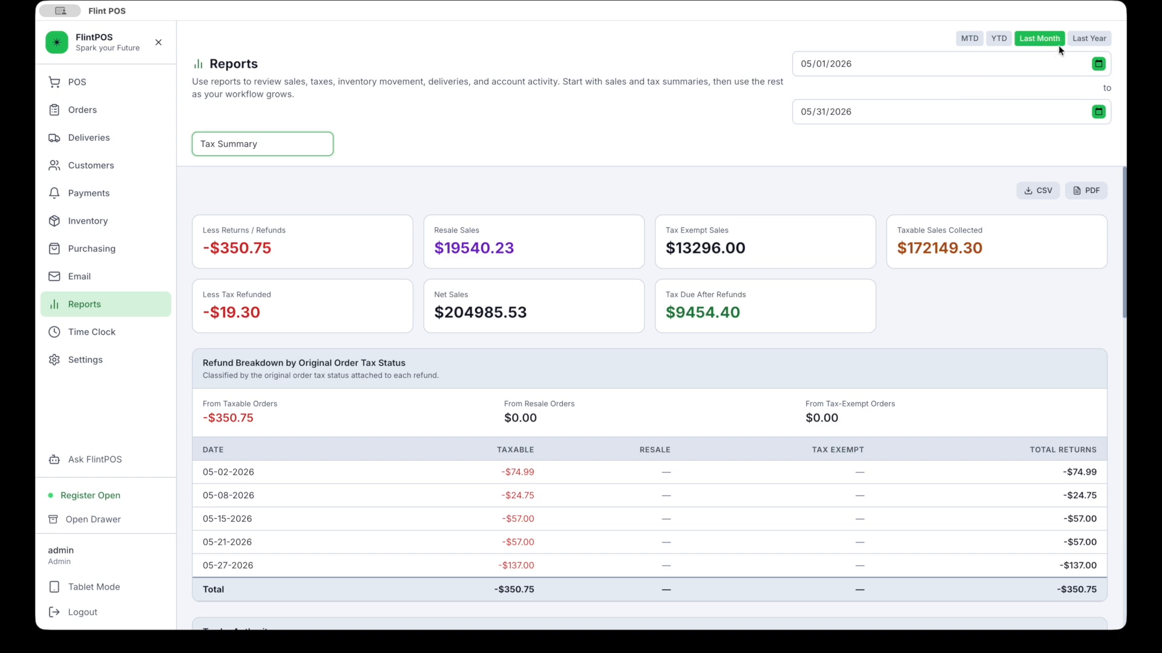
# Step: Review the May 2026 Tax Summary's -$350.75 refunds and $9454.40 tax due, then open report types
pyautogui.click(1033, 45)
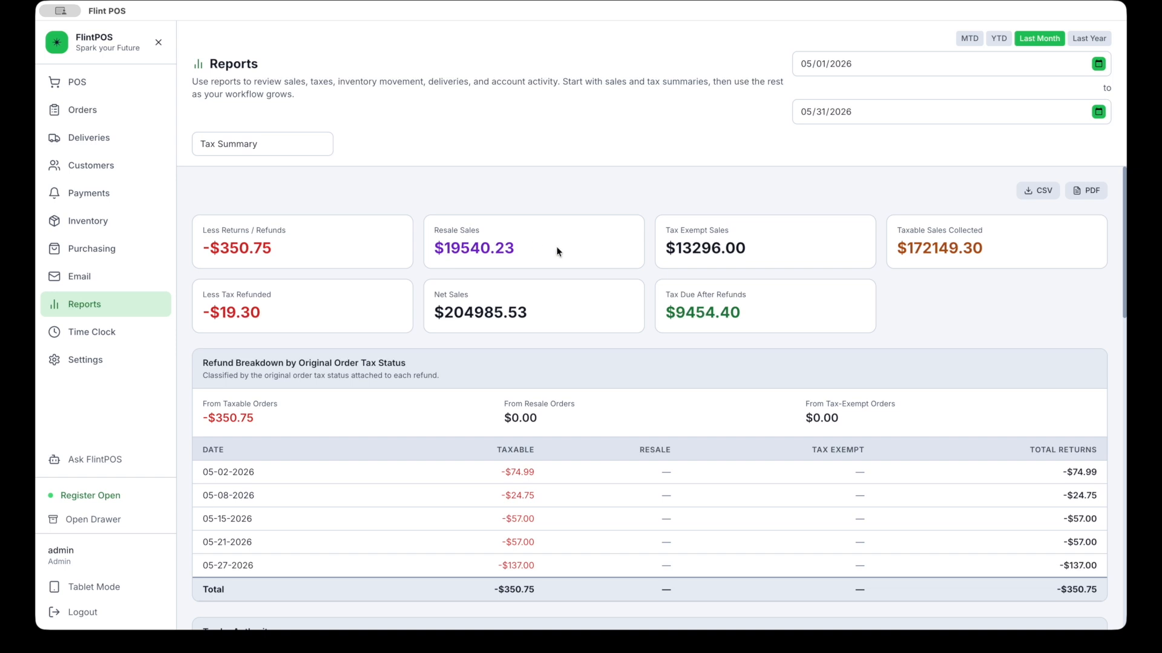
pyautogui.scroll(-3, 753, 252)
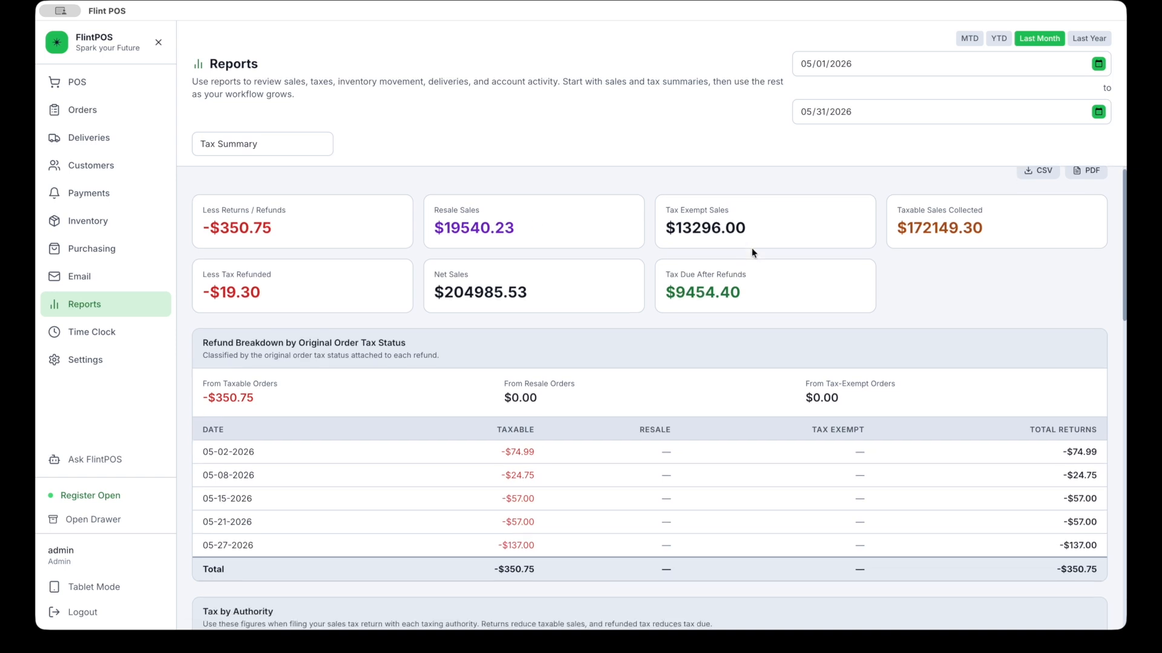
pyautogui.scroll(-10, 753, 253)
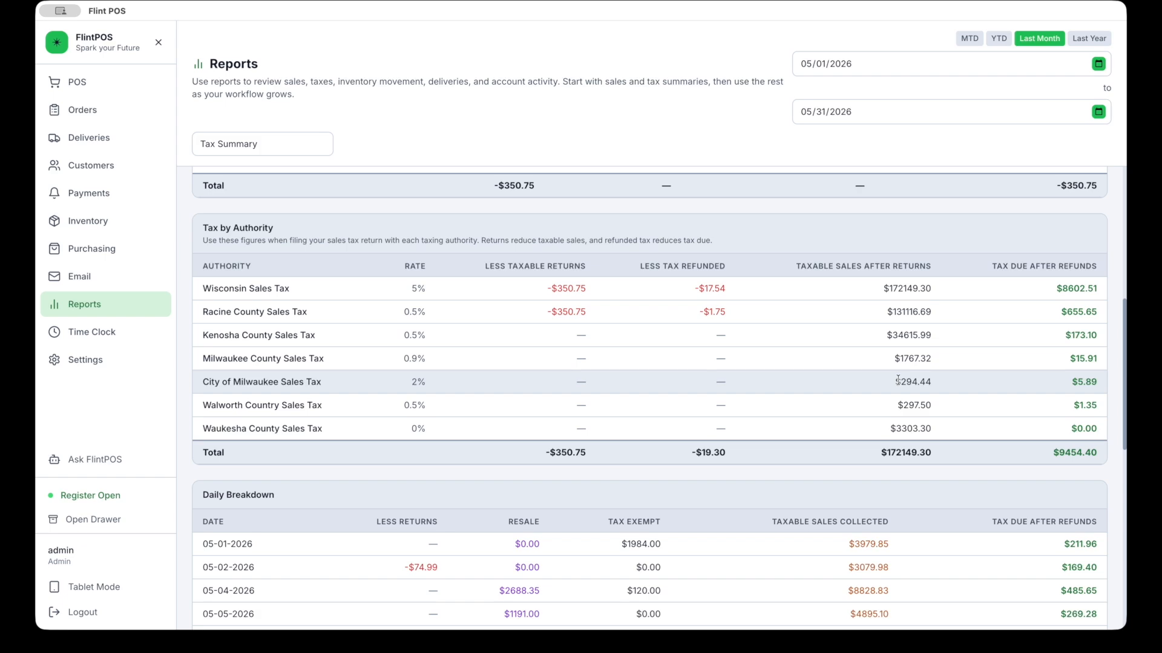
pyautogui.scroll(7, 898, 379)
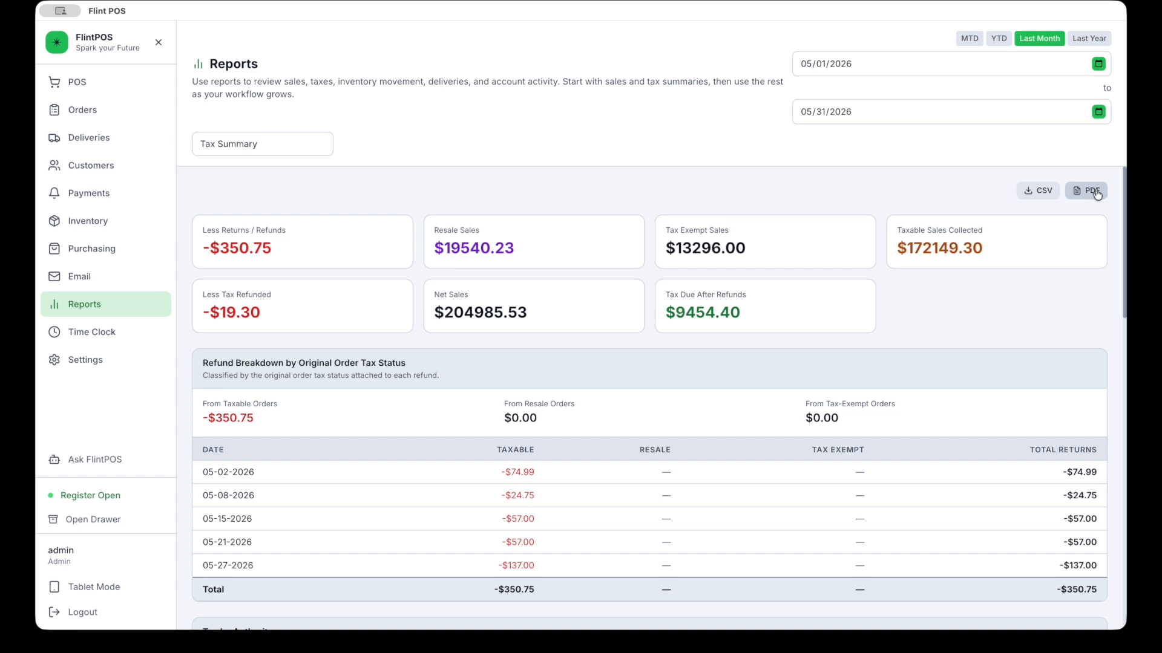
pyautogui.scroll(-5, 996, 317)
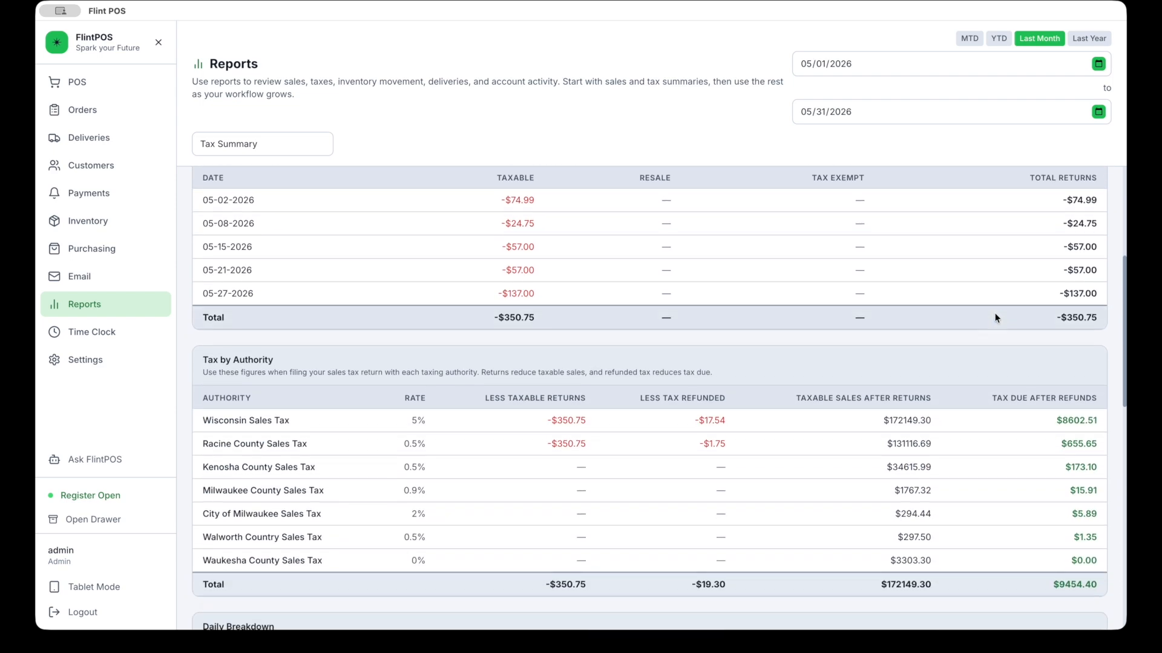
pyautogui.scroll(6, 993, 316)
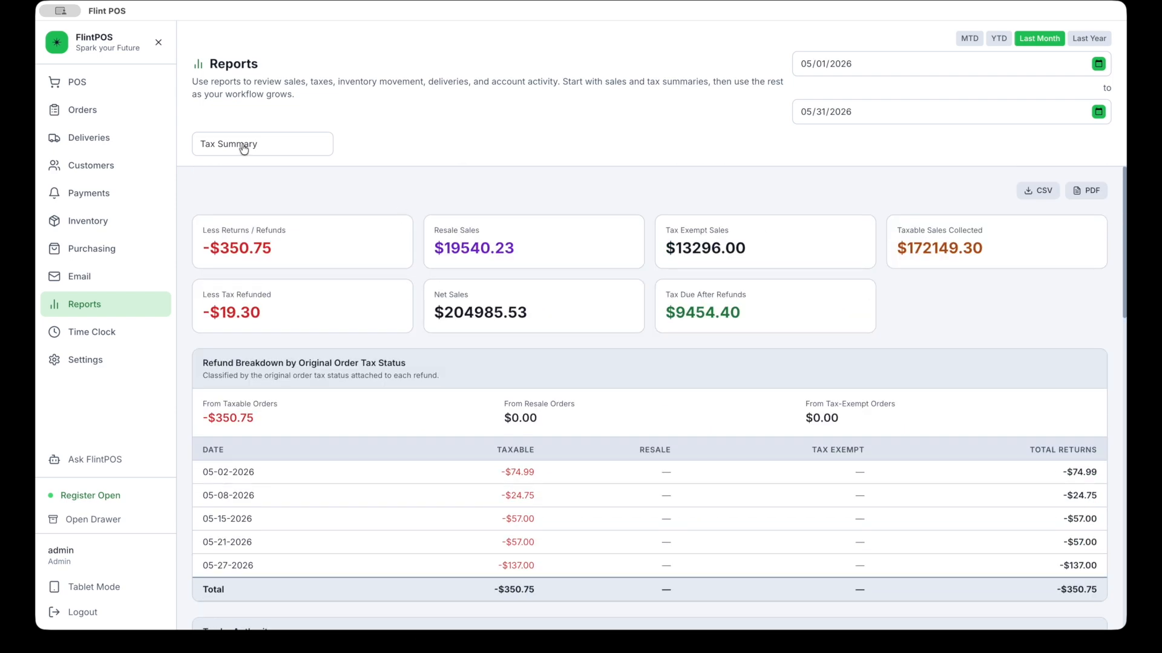
pyautogui.click(243, 148)
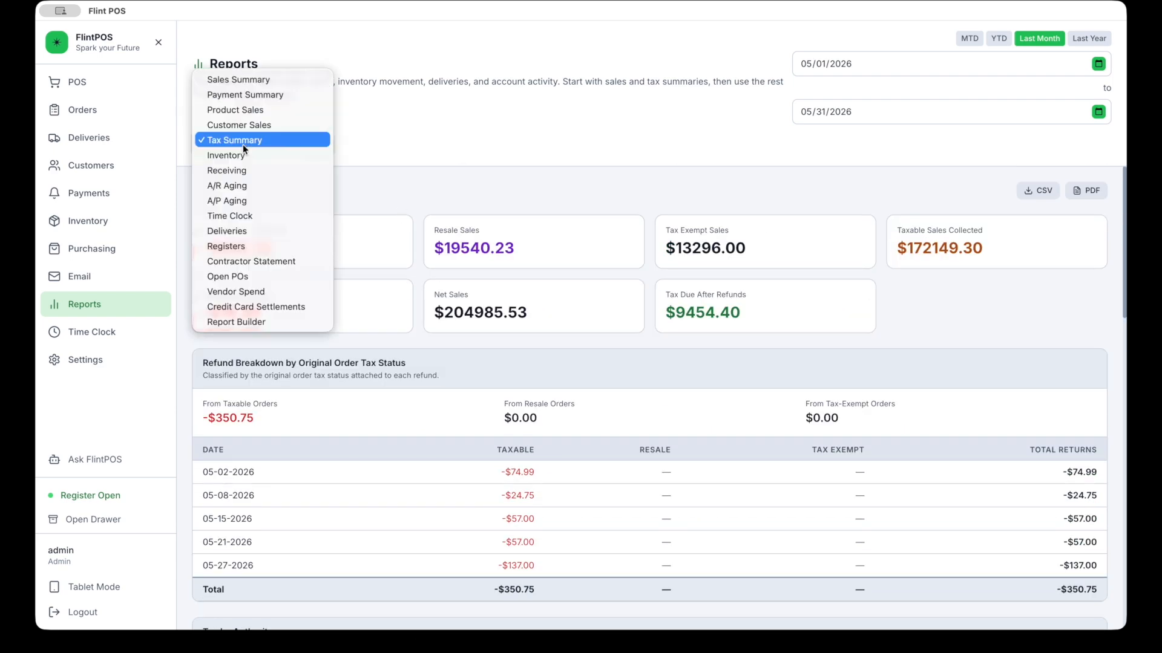
# Step: Switch to Product Sales and open Premium Brown's breakdown: 689.1 yards, $21233.50 net, 61.1% margin
pyautogui.click(249, 110)
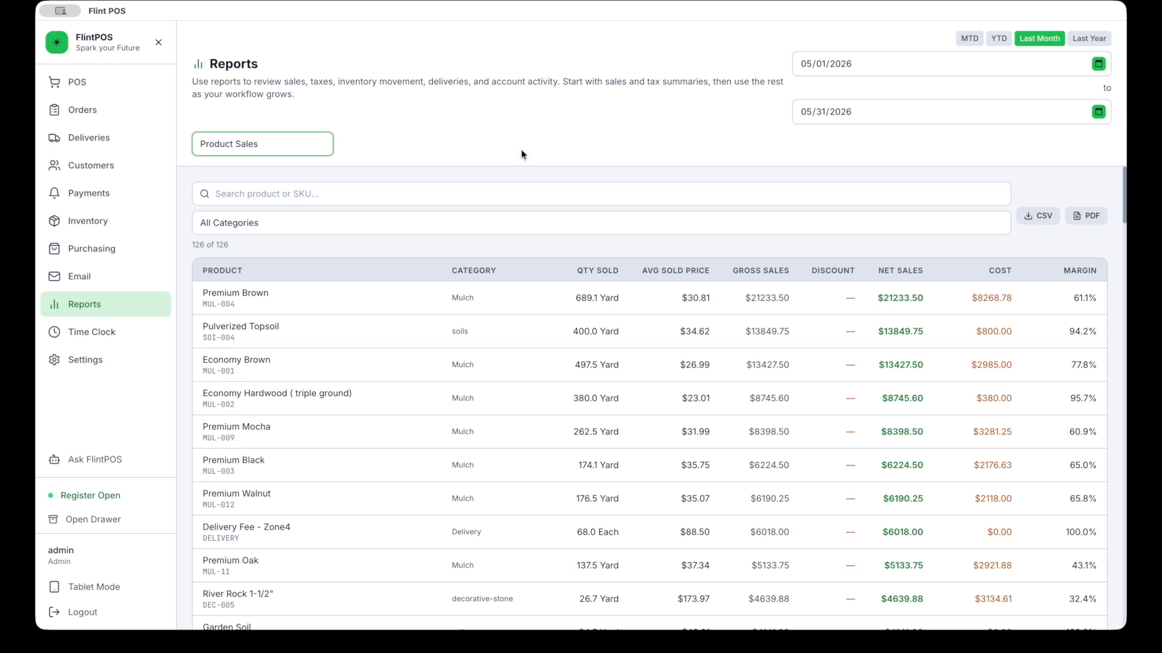
pyautogui.click(526, 198)
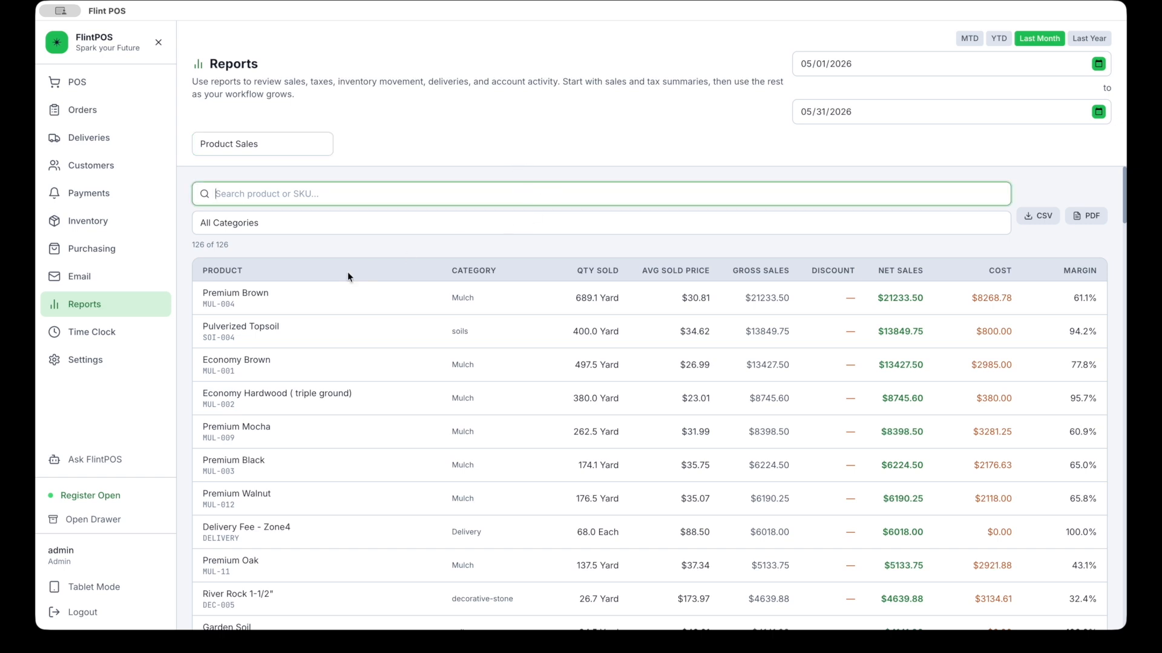
pyautogui.click(269, 301)
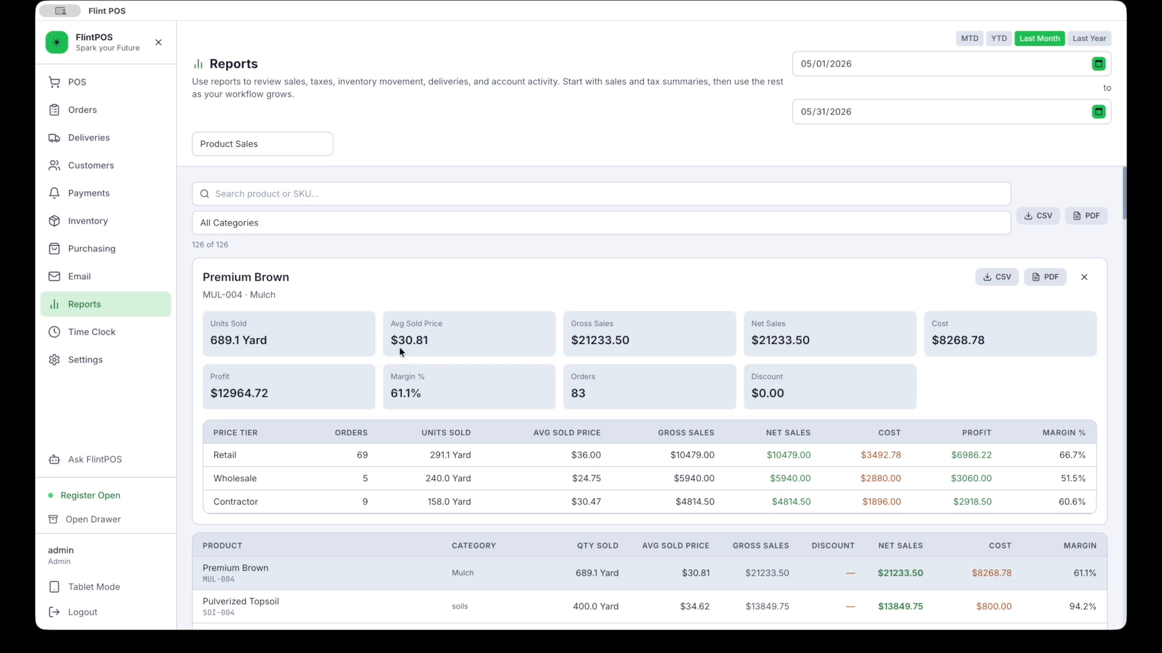
# Step: Look over Premium Brown's price-tier details, then go back to the POS register with an empty order
pyautogui.scroll(-1, 431, 347)
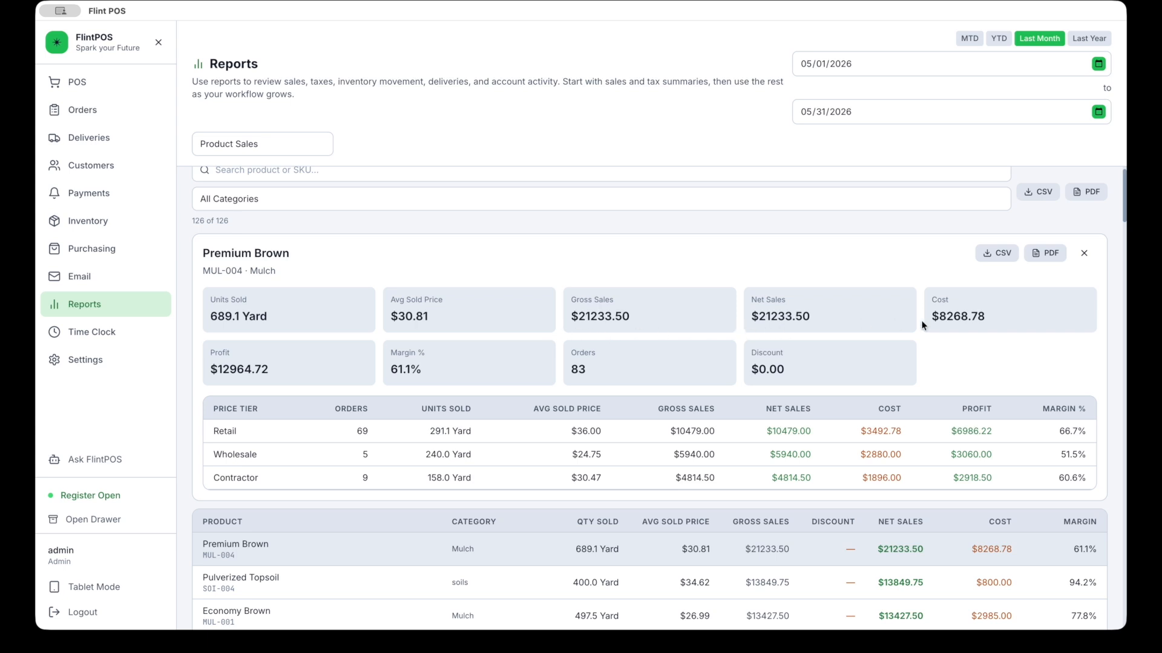
pyautogui.scroll(-1, 966, 328)
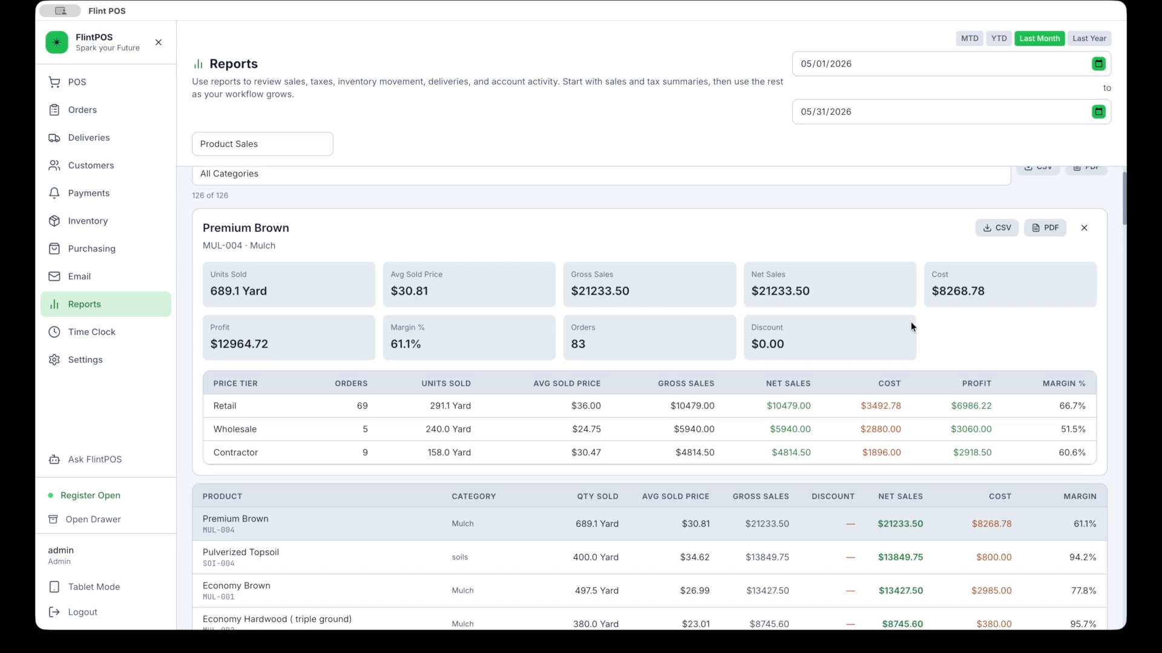
pyautogui.scroll(-4, 910, 321)
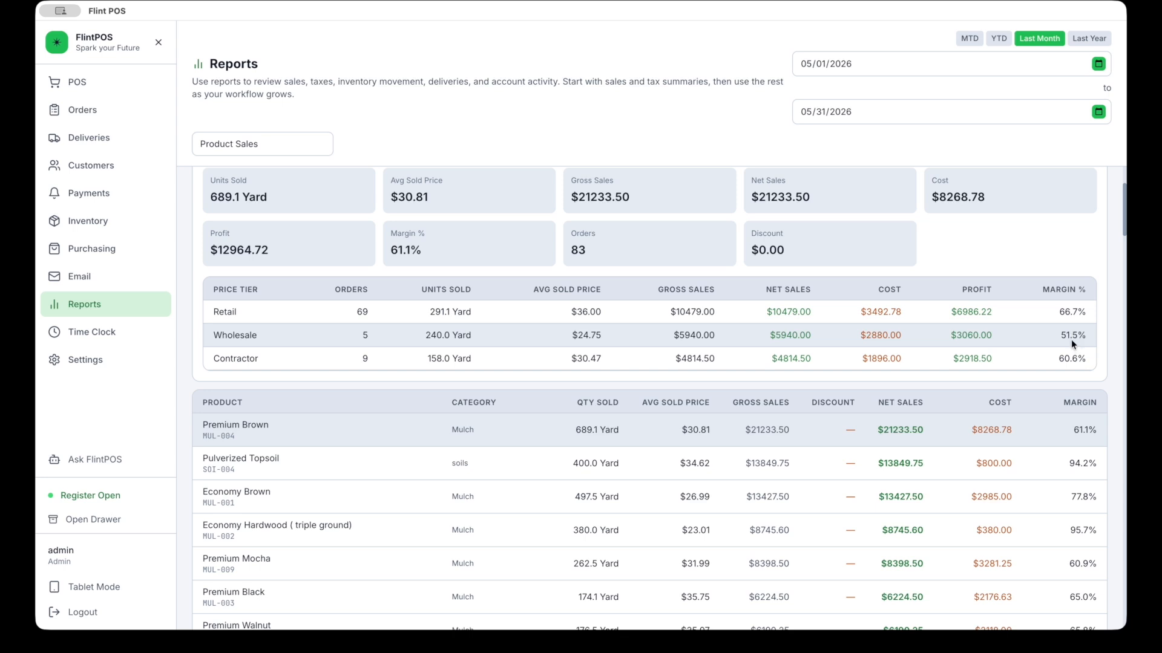
pyautogui.scroll(3, 1071, 340)
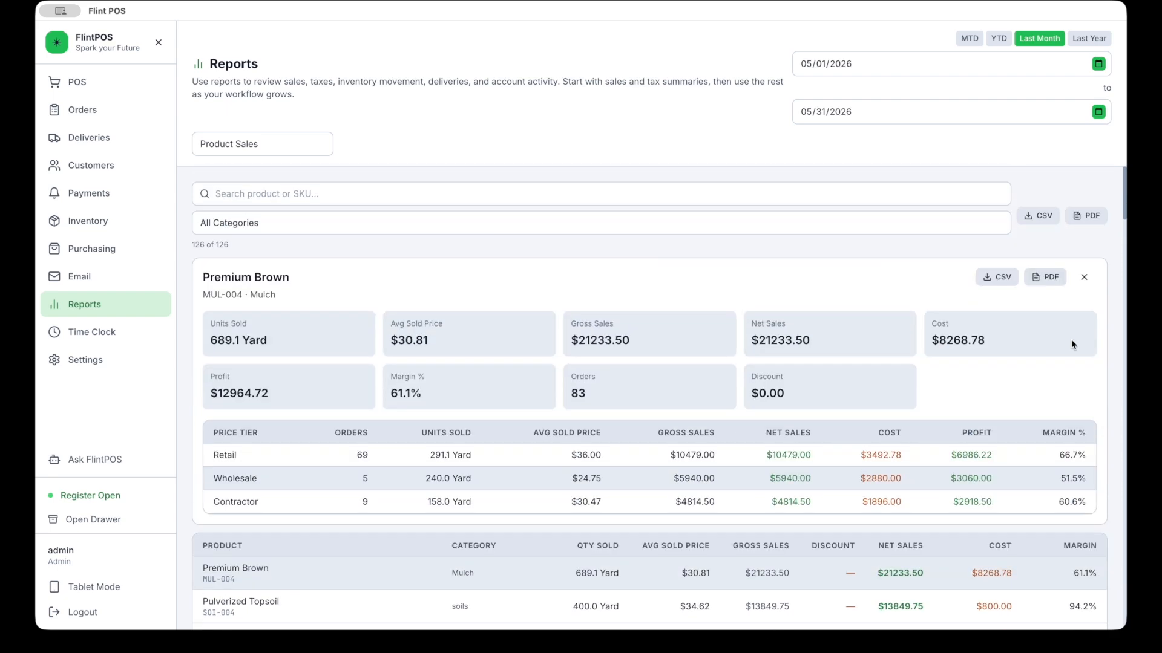
pyautogui.click(96, 92)
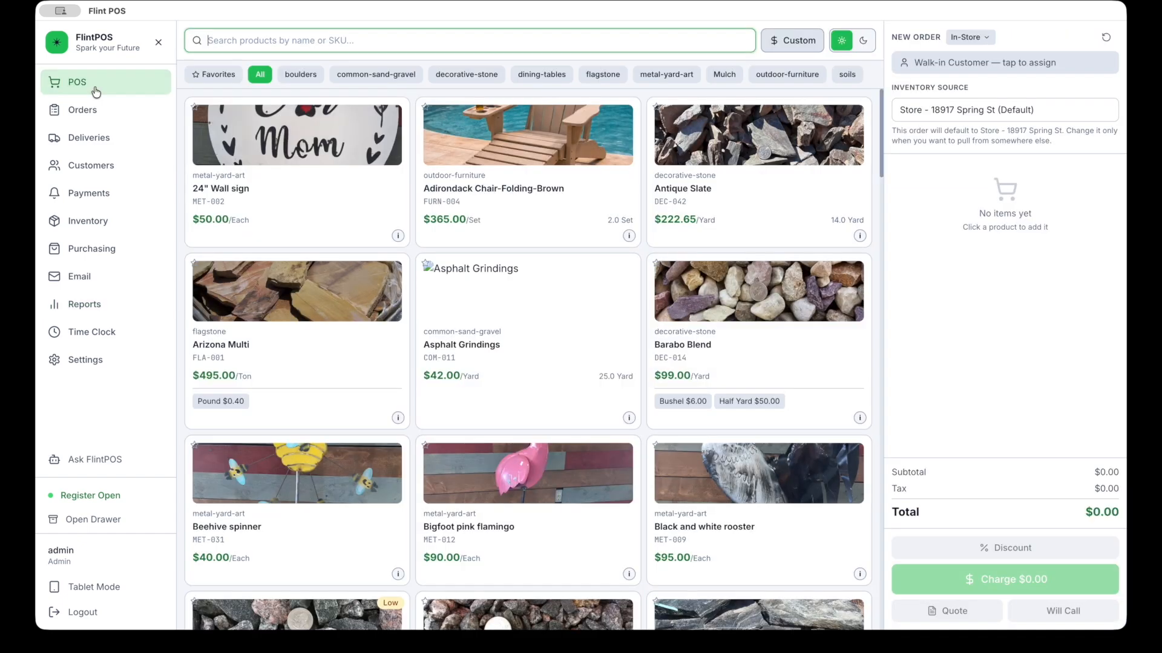